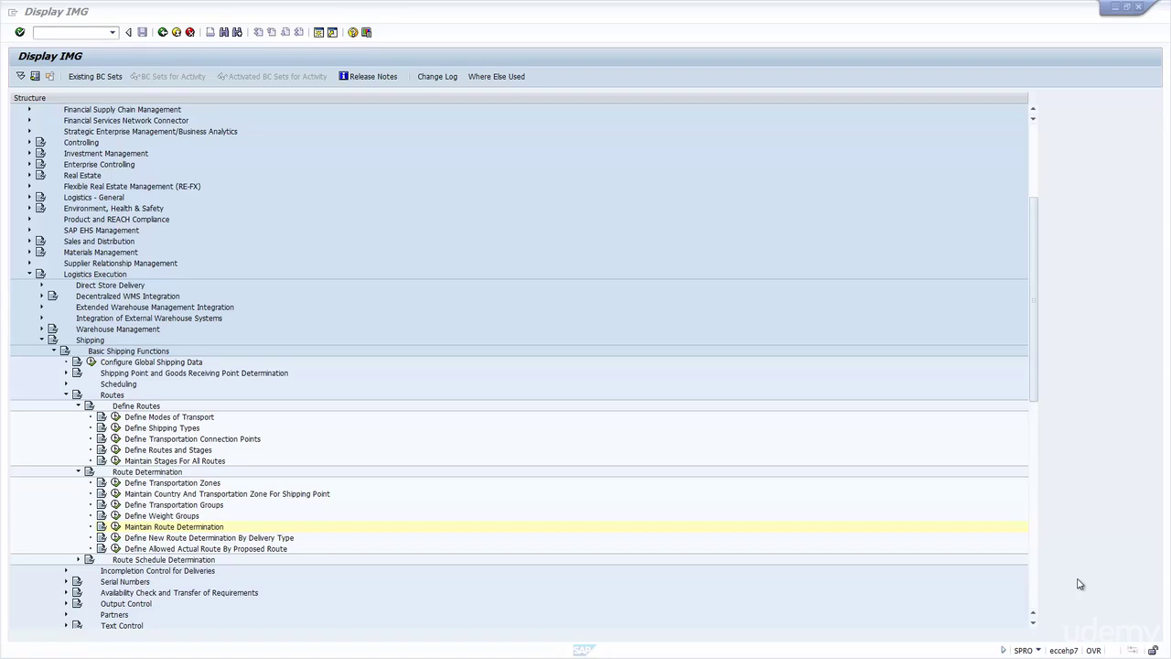
Step: Open the Define Weight Groups activity under Route Determination
key("Up")
left_click(162, 517)
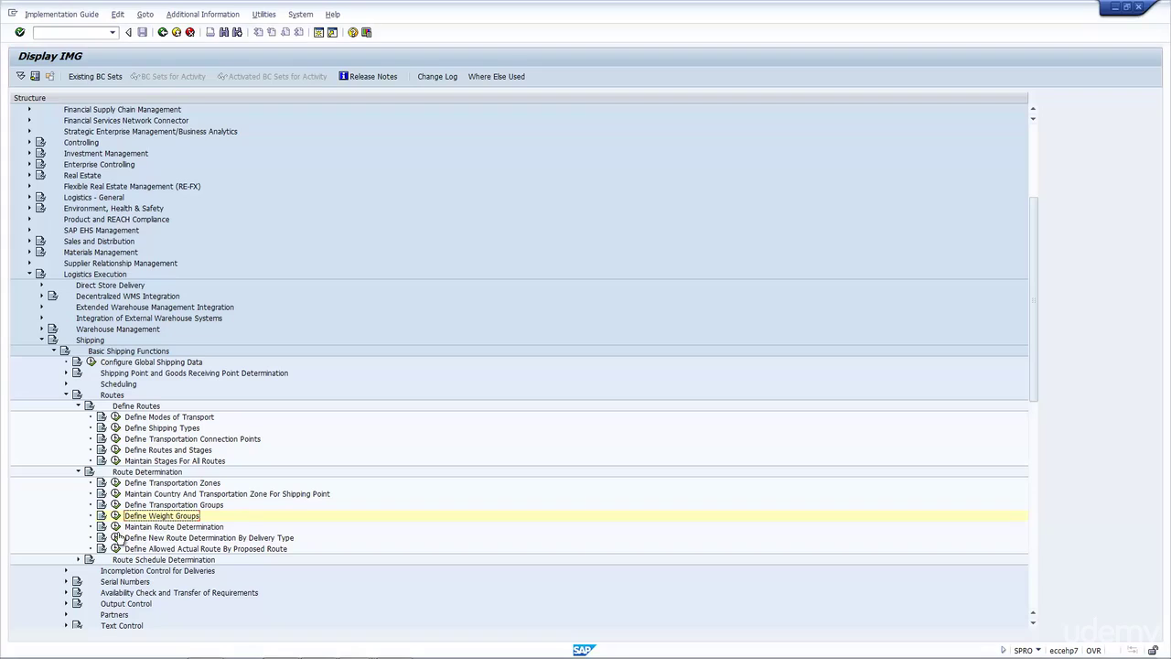
left_click(115, 515)
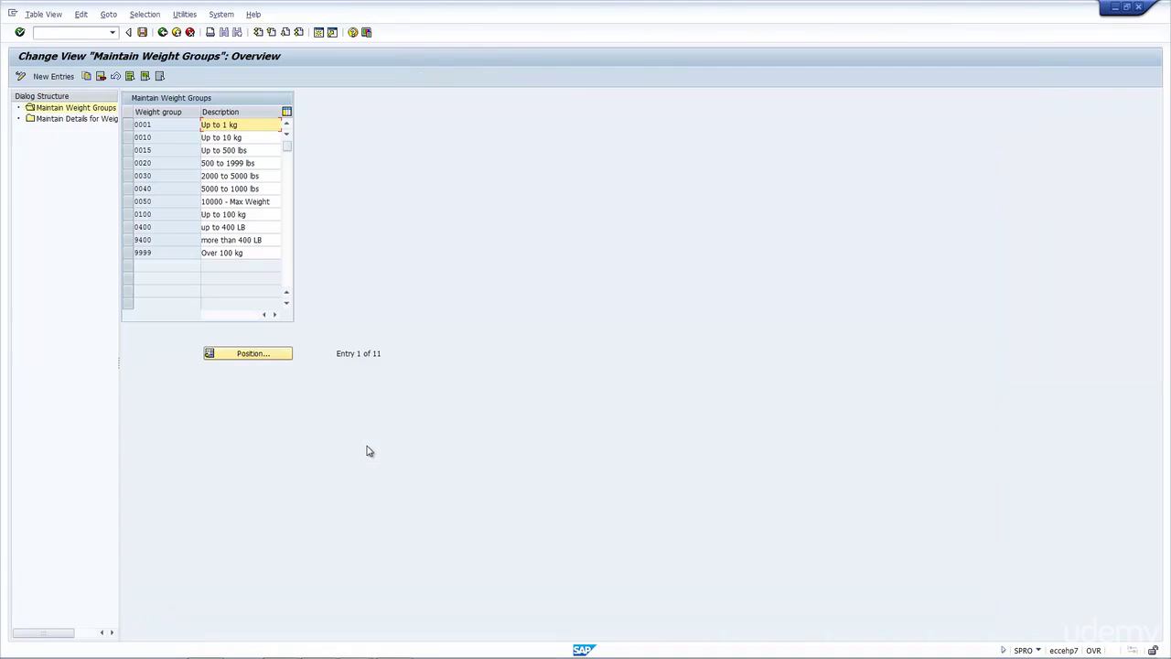
Step: Select the weight group entries 0001, 0010, 0100 and 9999 in the overview table
double_click(139, 124)
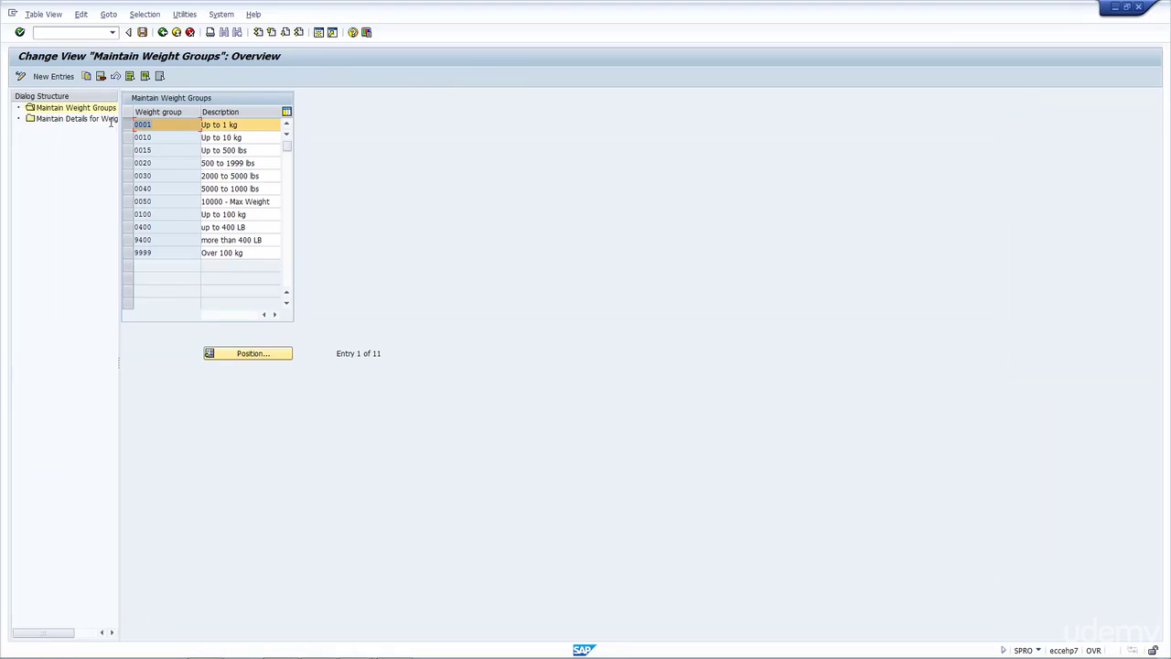
double_click(155, 150)
left_click(129, 138)
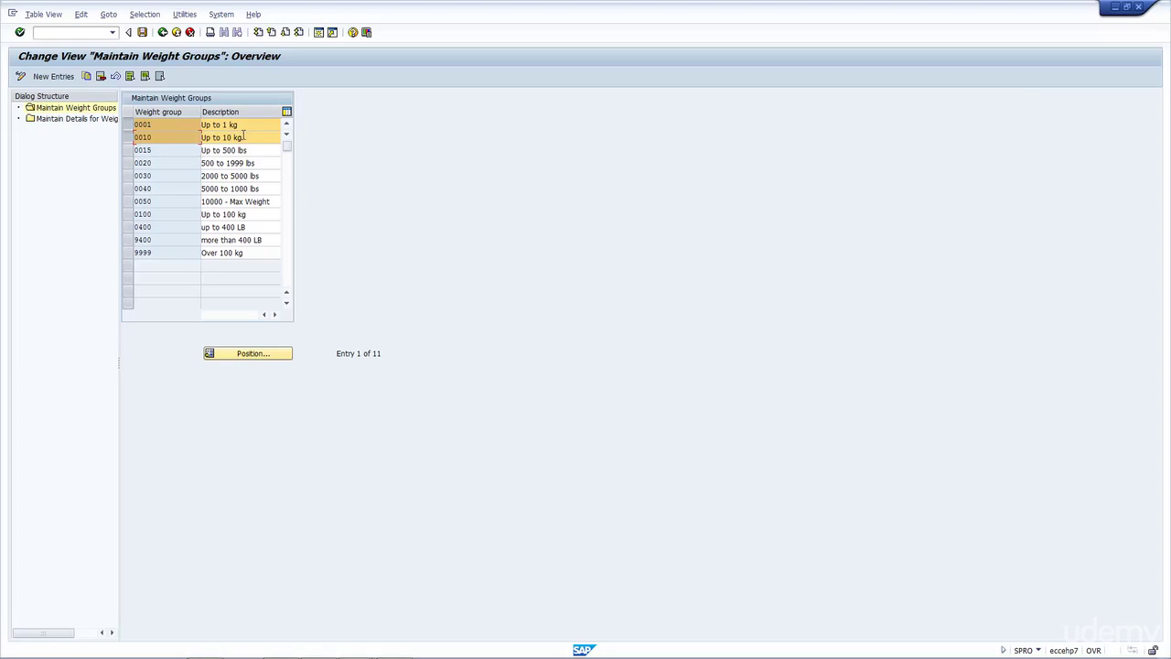
left_click(129, 214)
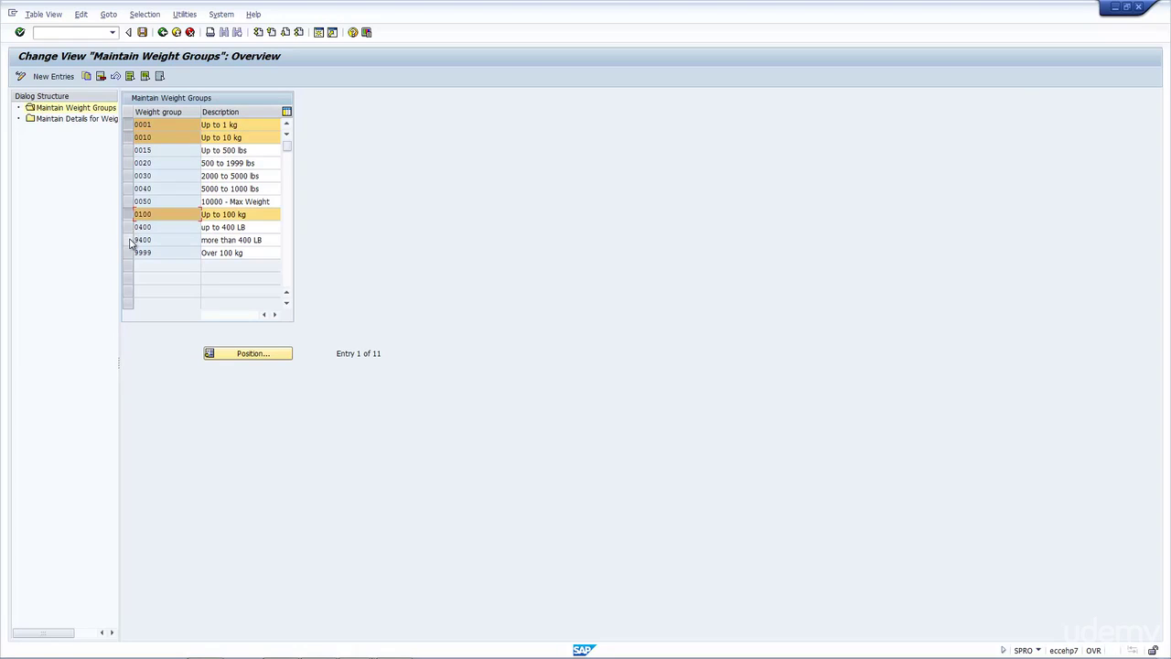
left_click(129, 253)
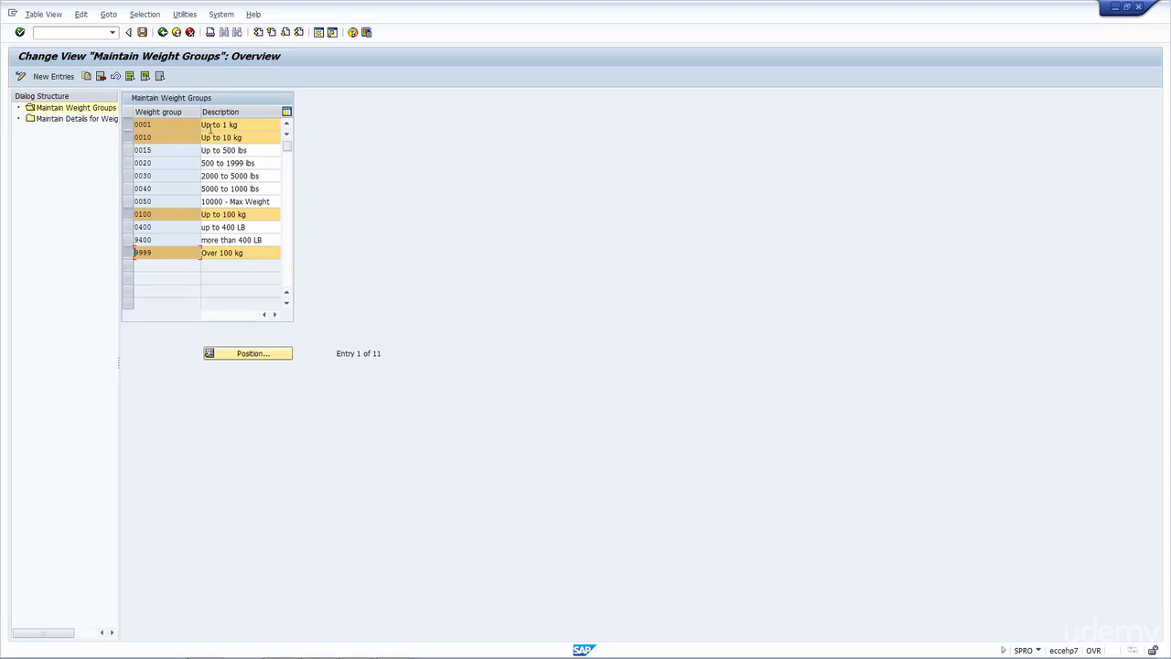
Step: Examine the descriptions of the selected weight groups 0001, 0010, 0100 and 9999
left_click_drag(238, 125, 169, 121)
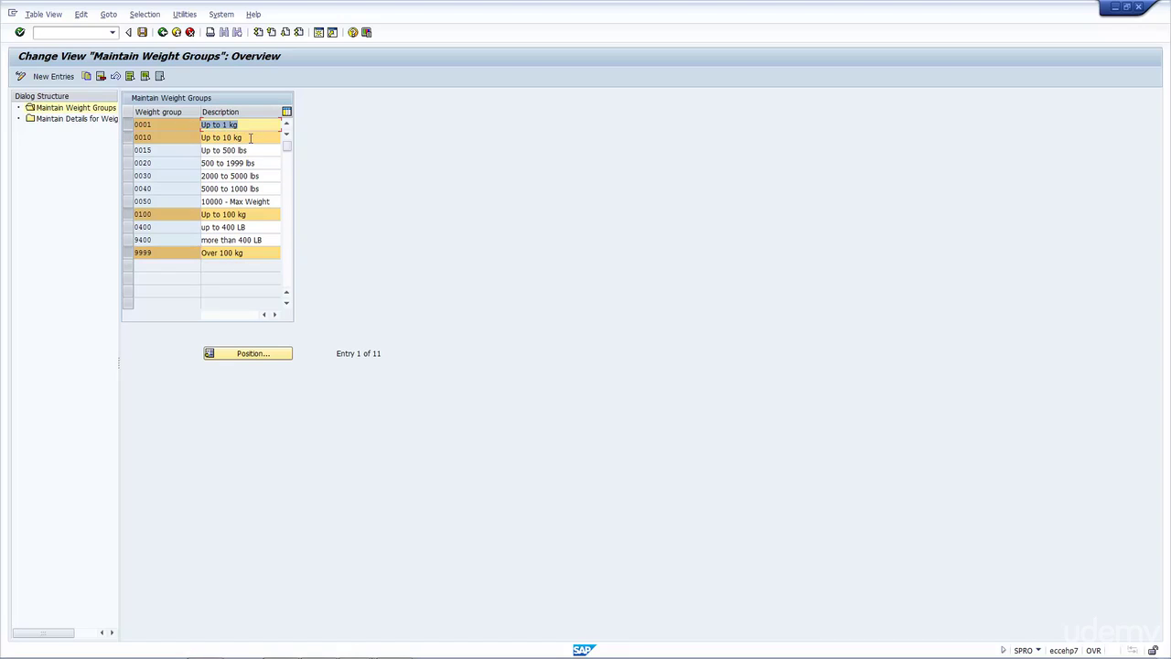
left_click_drag(250, 137, 171, 128)
left_click_drag(239, 214, 168, 207)
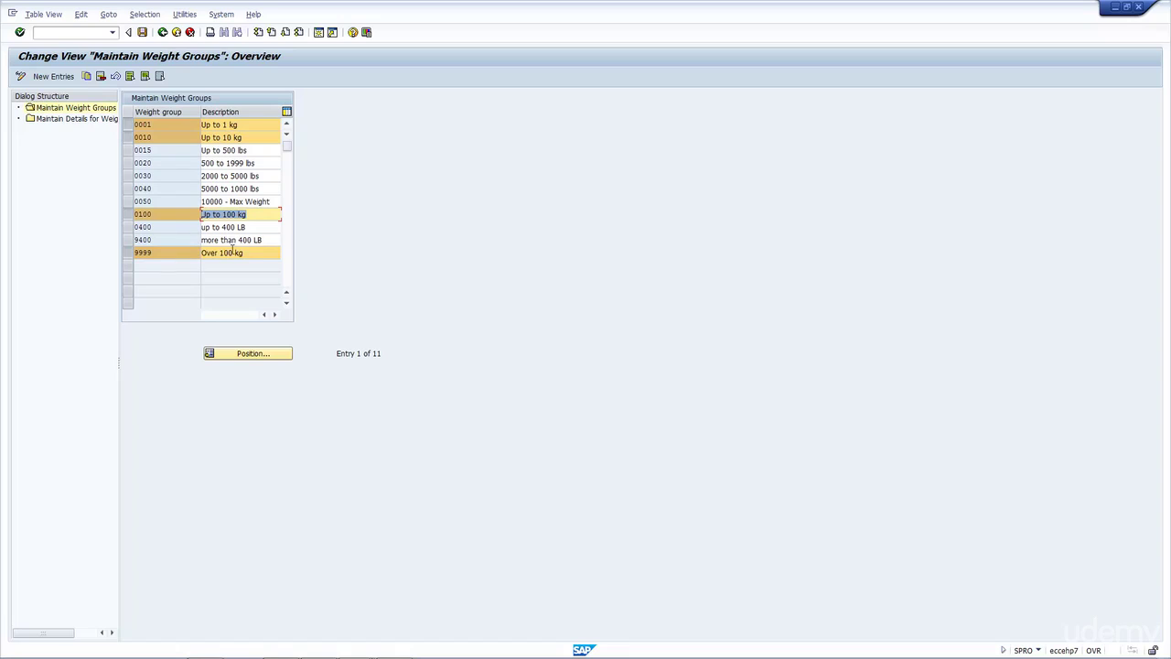
left_click_drag(253, 253, 165, 252)
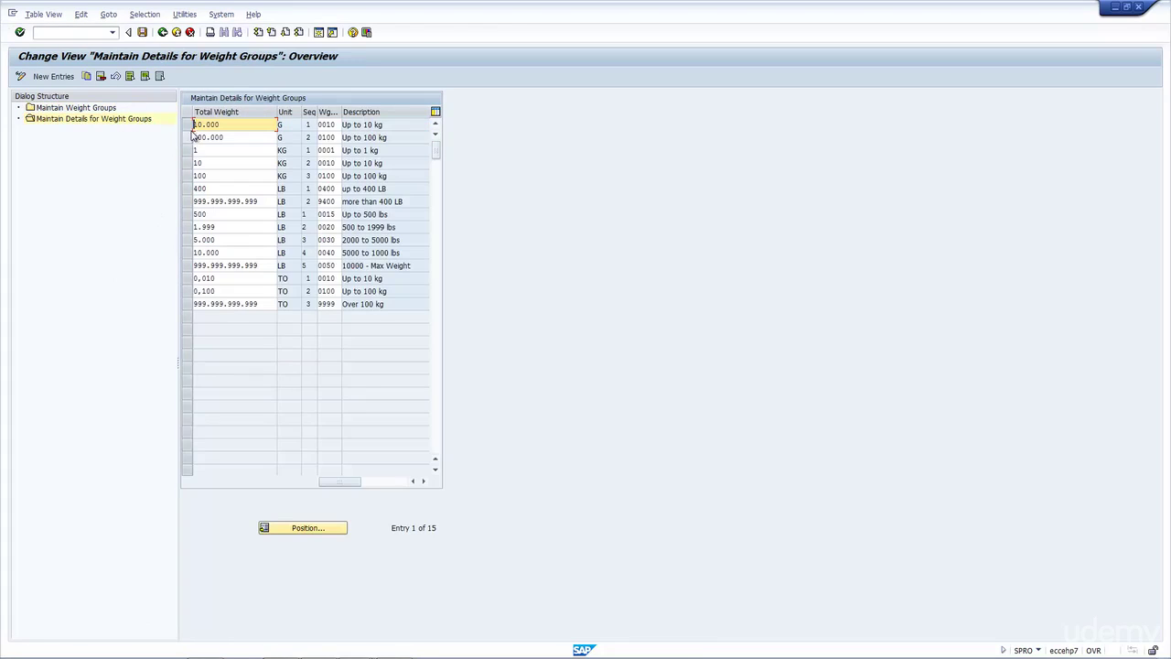
Step: In the details for weight groups, select all entries with the units G, KG and TO
left_click(188, 124)
left_click(188, 137)
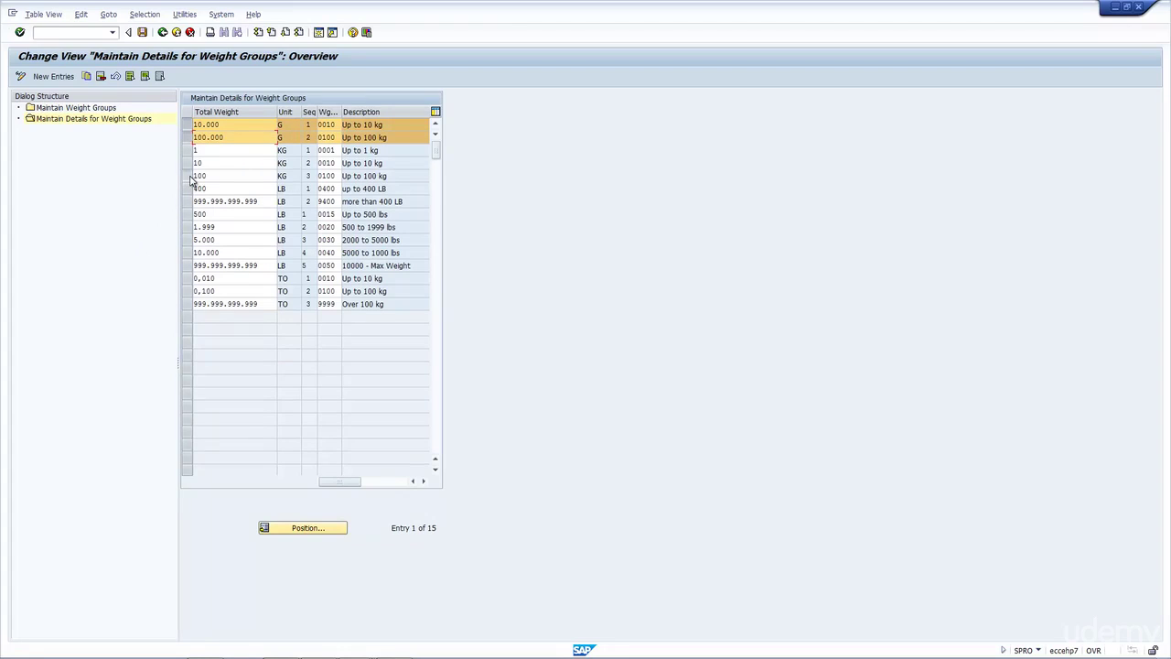
left_click(188, 176)
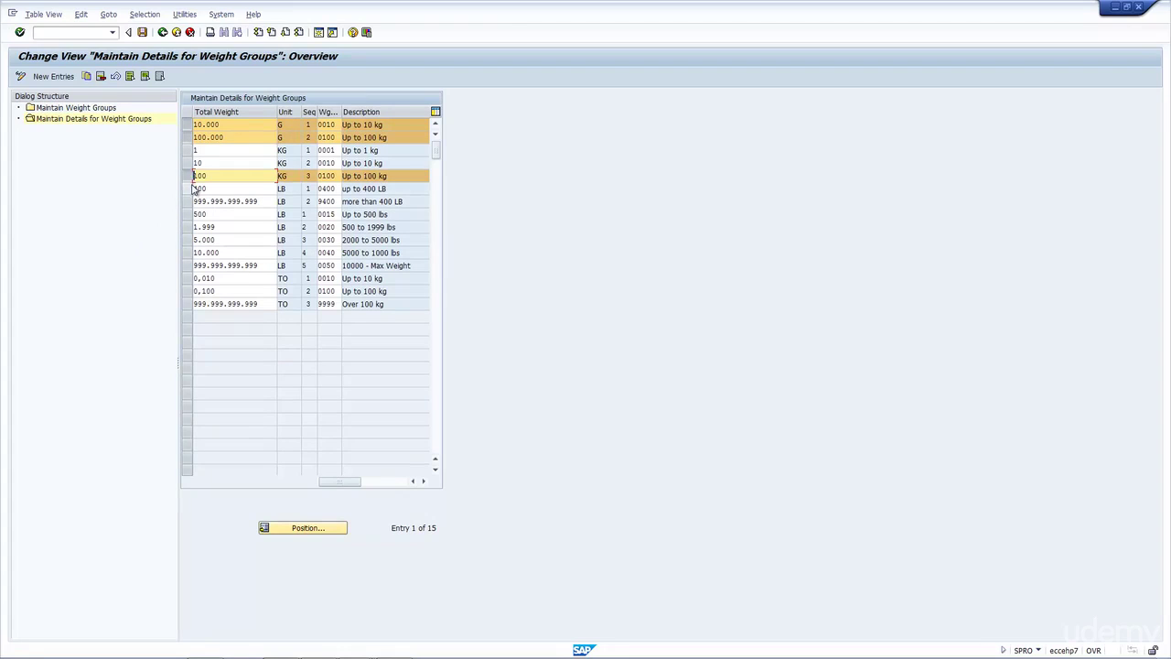
left_click(187, 278)
left_click(192, 303)
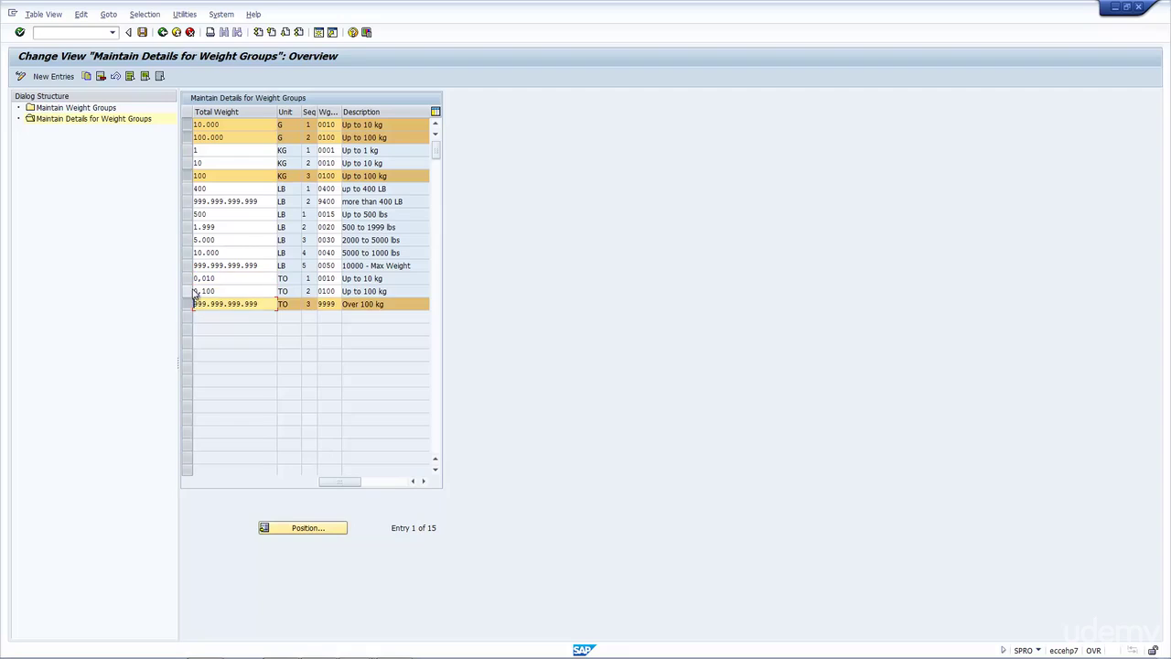
left_click(192, 291)
left_click(192, 279)
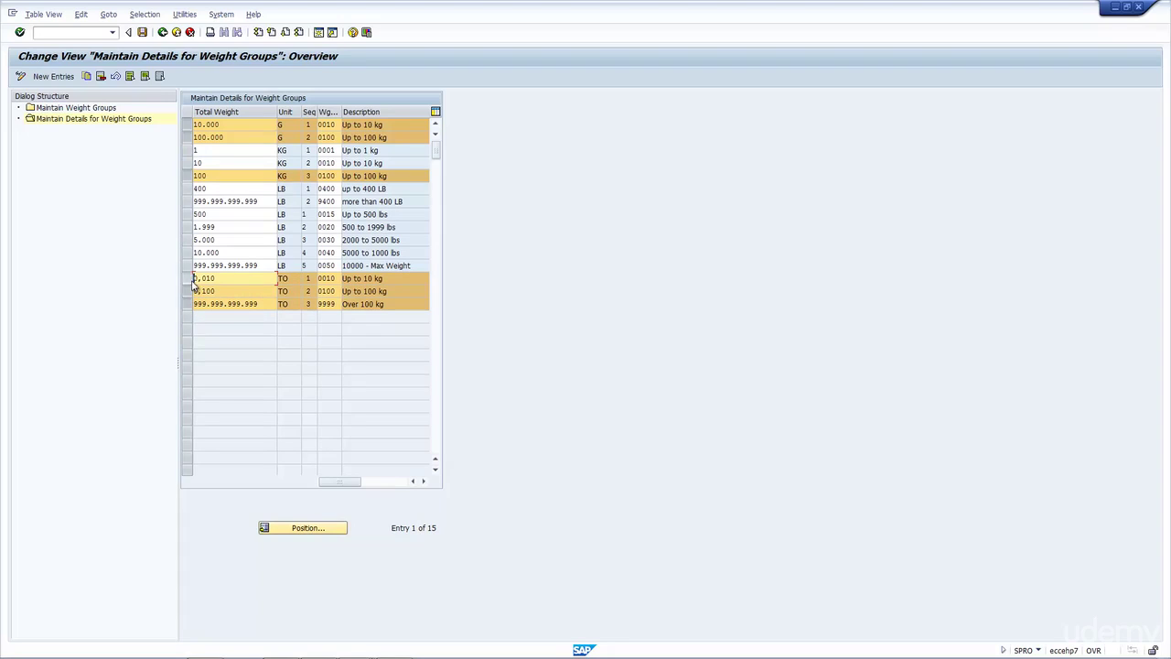
left_click(287, 126)
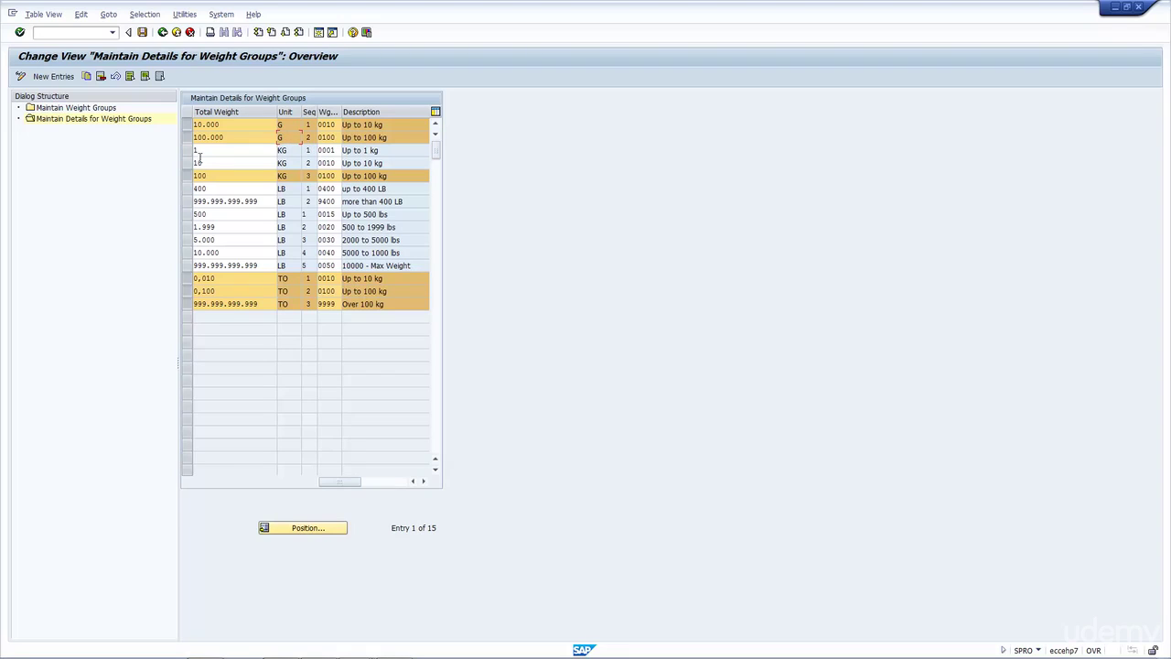
left_click_drag(187, 151, 185, 164)
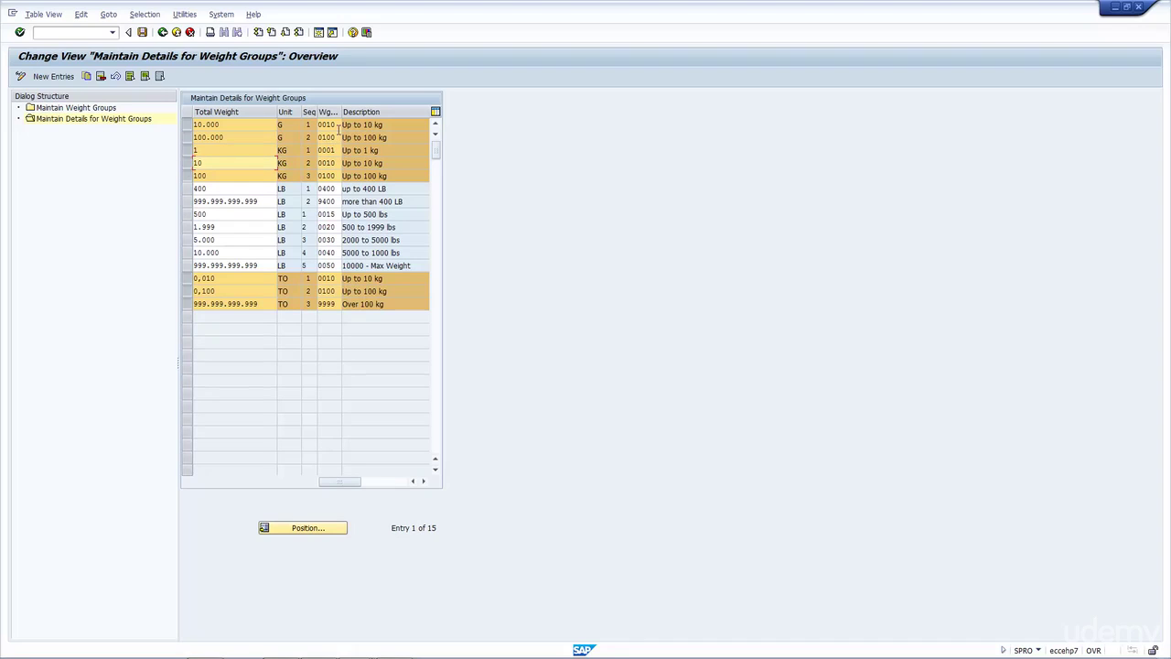
Step: Return to the weight groups overview, reopen the details, and examine the weights and weight groups assigned to the G, KG and TO entries
key("F3")
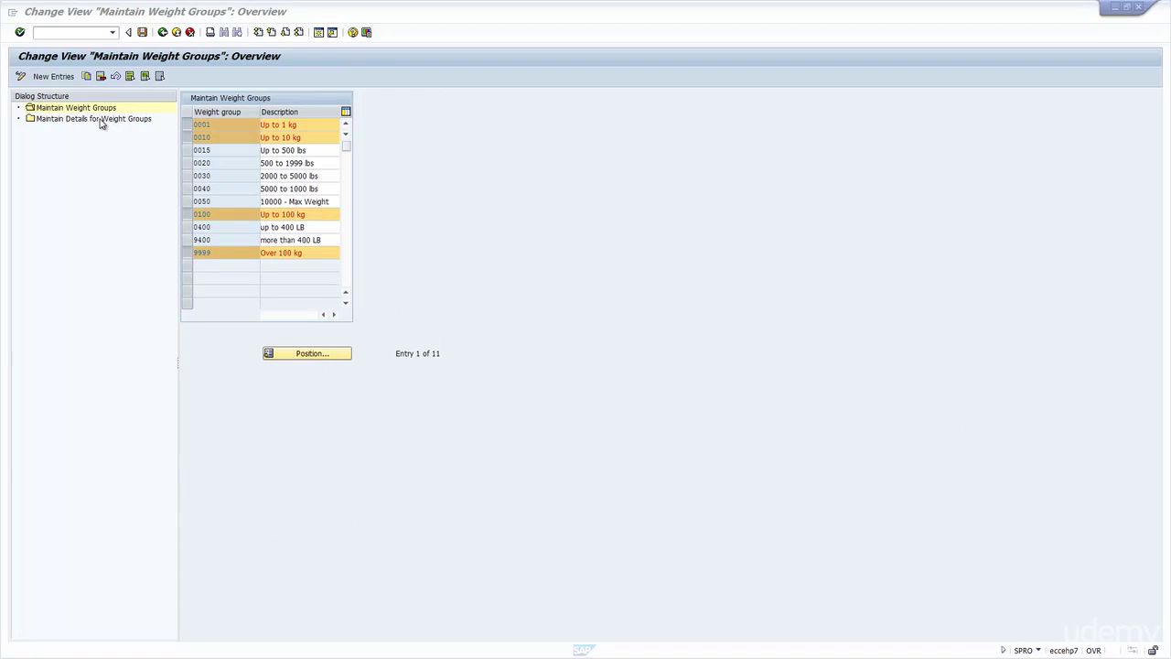
left_click_drag(193, 138, 211, 137)
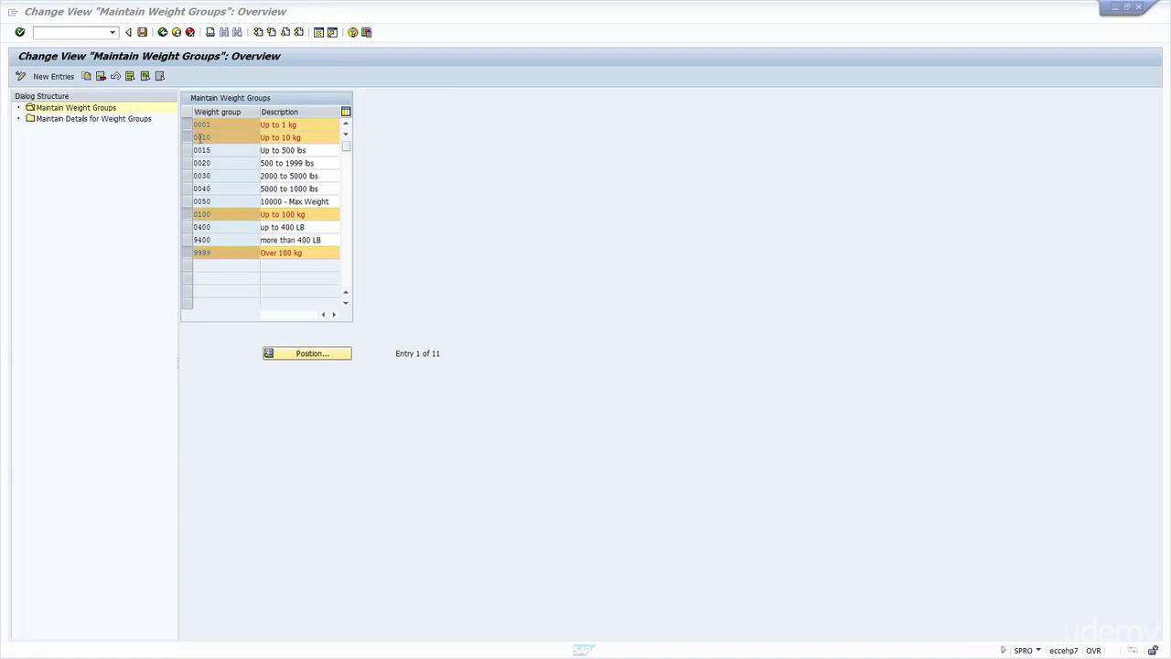
double_click(95, 119)
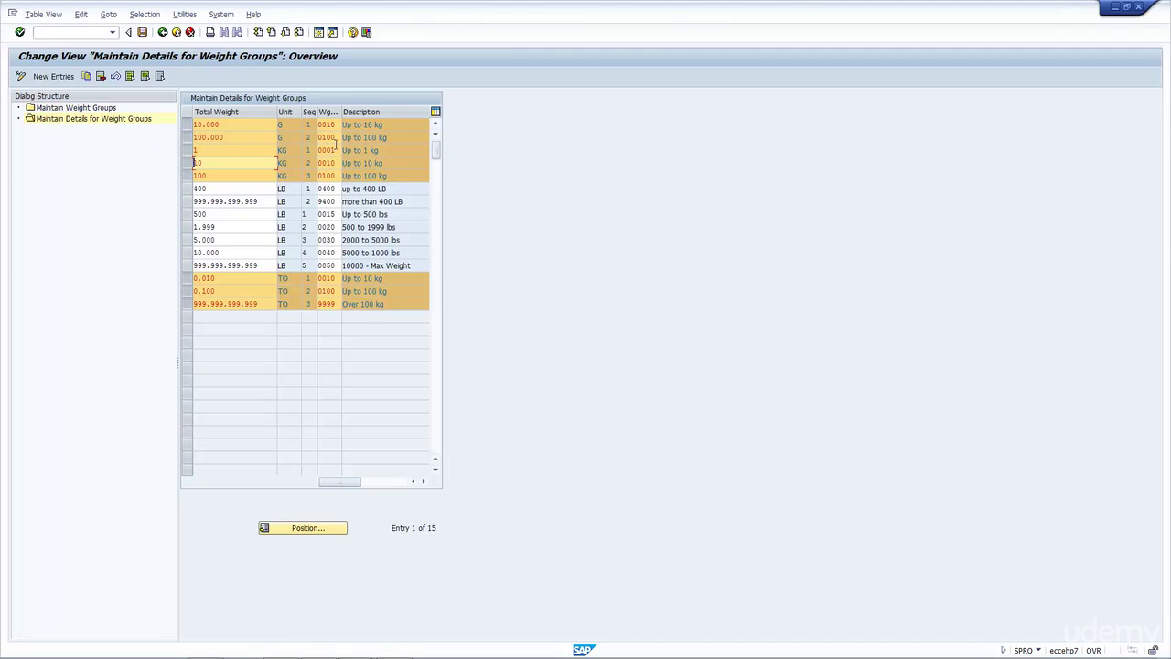
left_click_drag(336, 124, 308, 122)
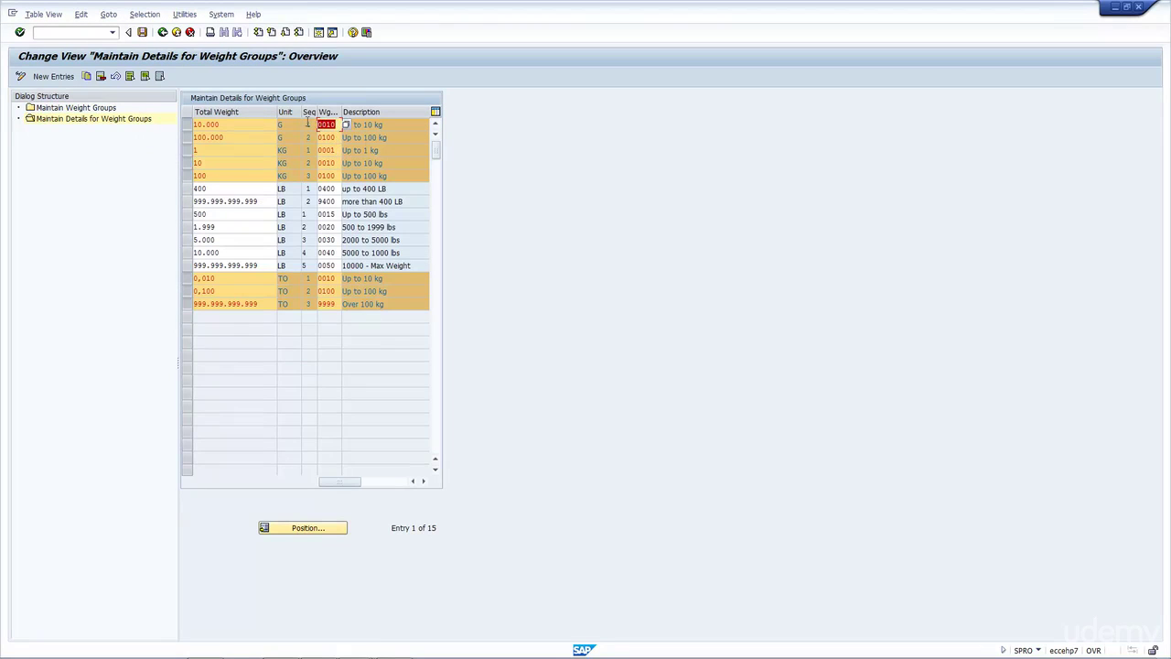
double_click(335, 277)
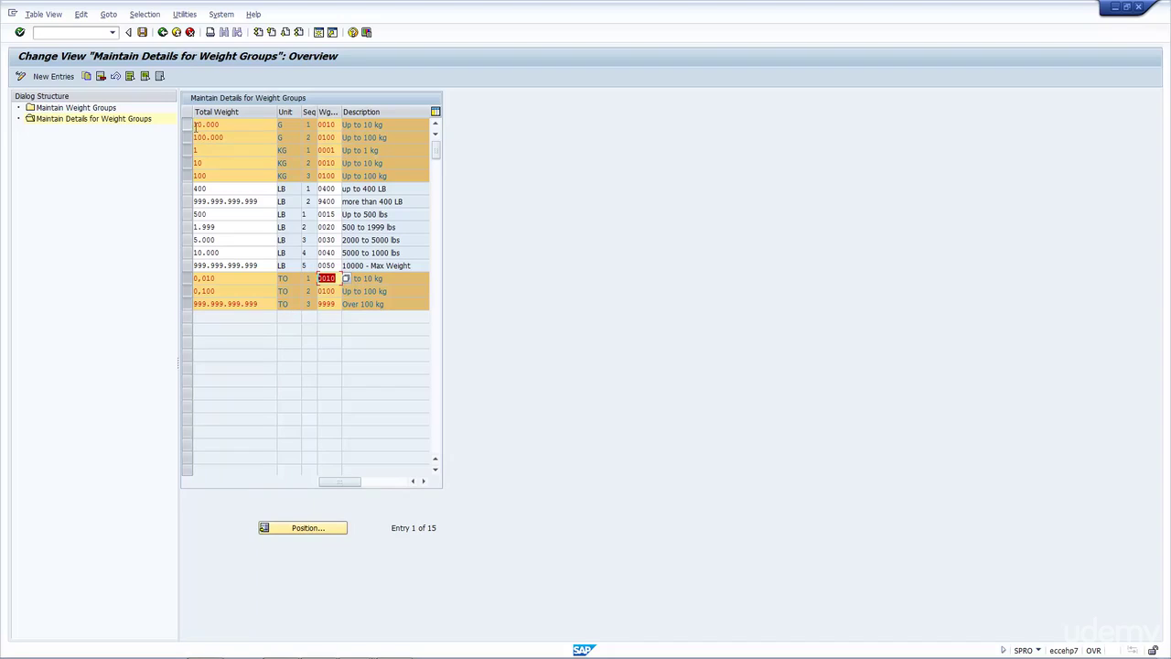
left_click(235, 126)
left_click_drag(219, 124, 303, 150)
left_click(217, 151)
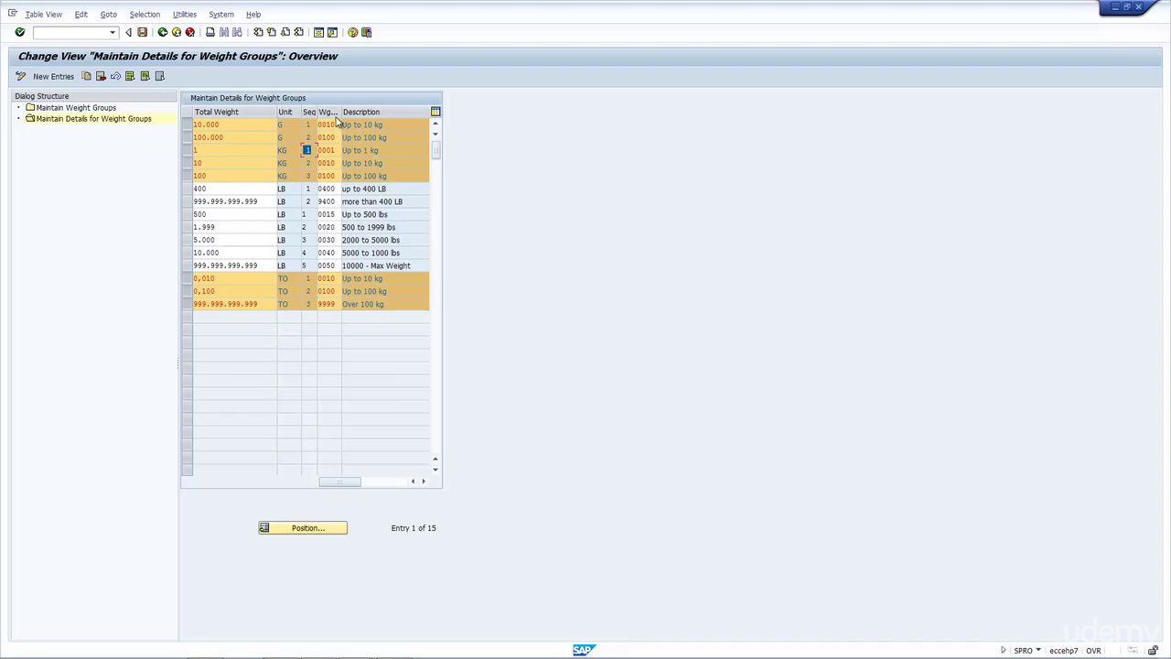
Step: Deselect all highlighted G, KG and TO detail entries except the 1 KG one
left_click(187, 137)
left_click(186, 124)
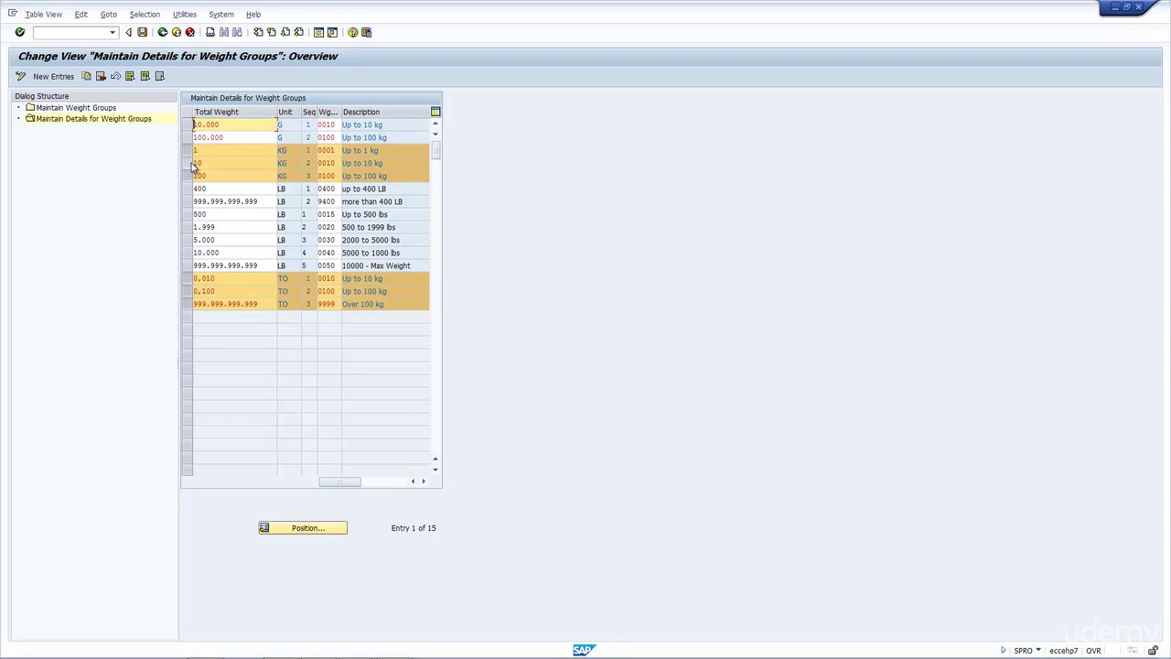
left_click(188, 163)
left_click(187, 176)
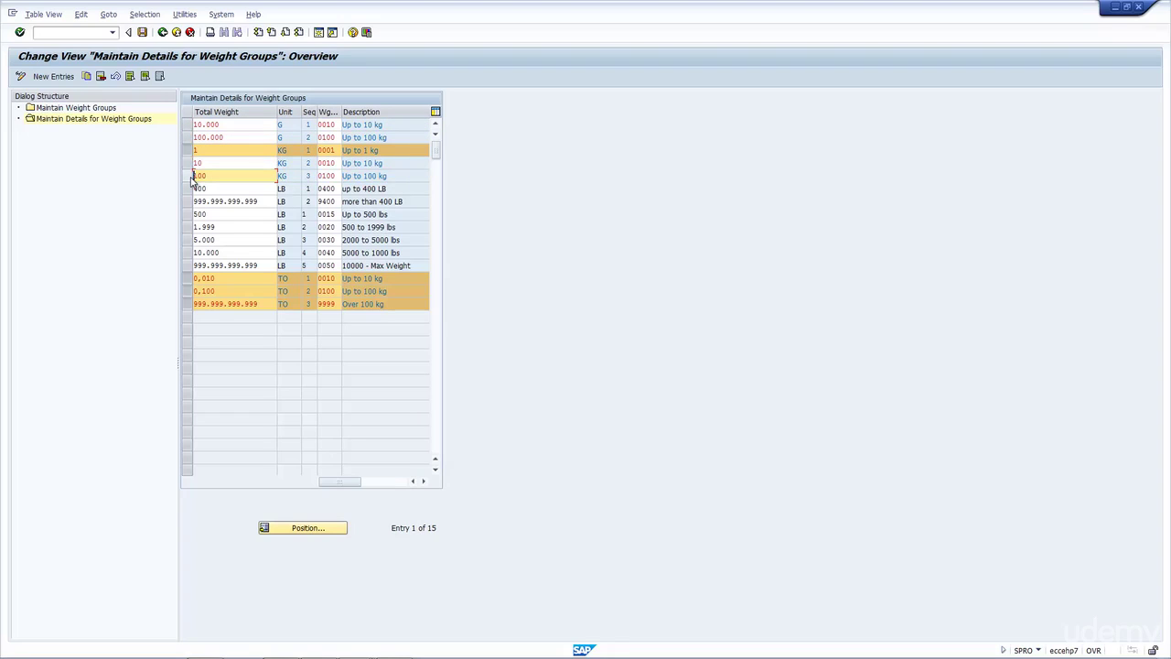
left_click(187, 278)
left_click(187, 291)
left_click(186, 303)
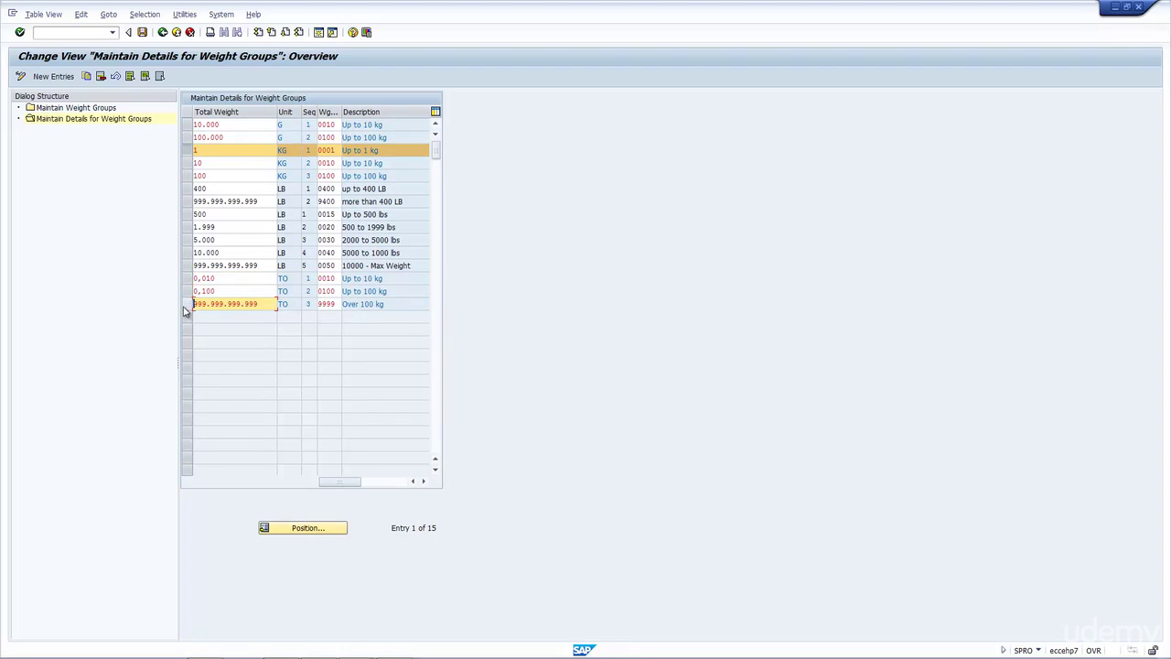
Step: Widen the weight group column and change the selection to the 10 KG and 10.000 G entries
left_click(195, 150)
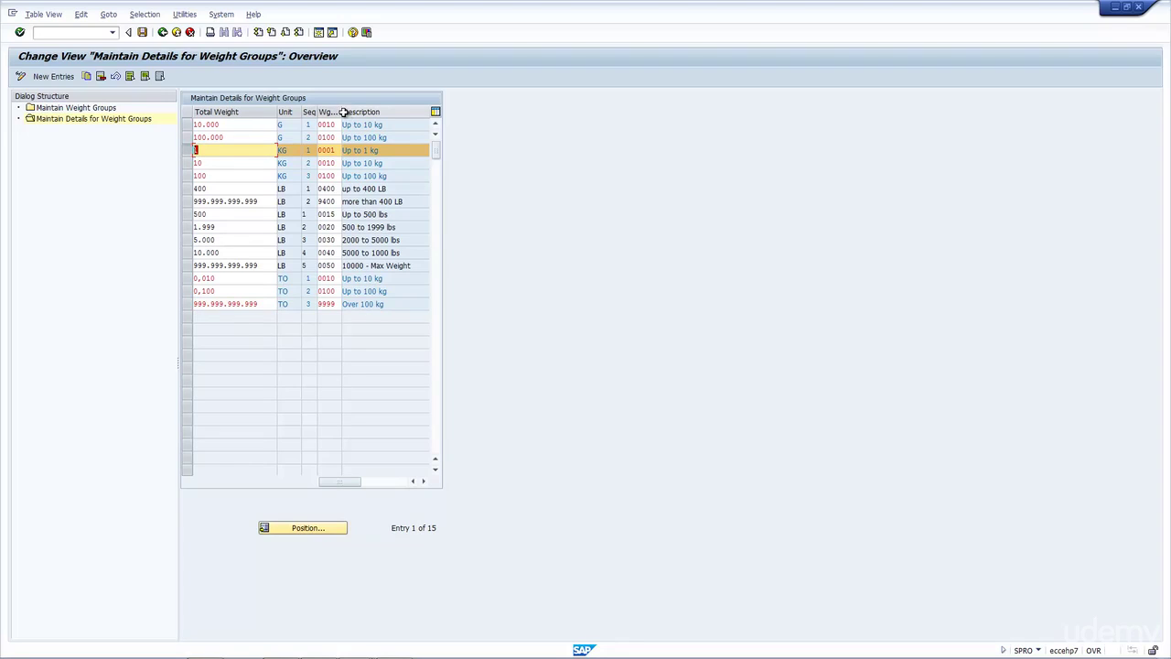
left_click_drag(341, 111, 371, 112)
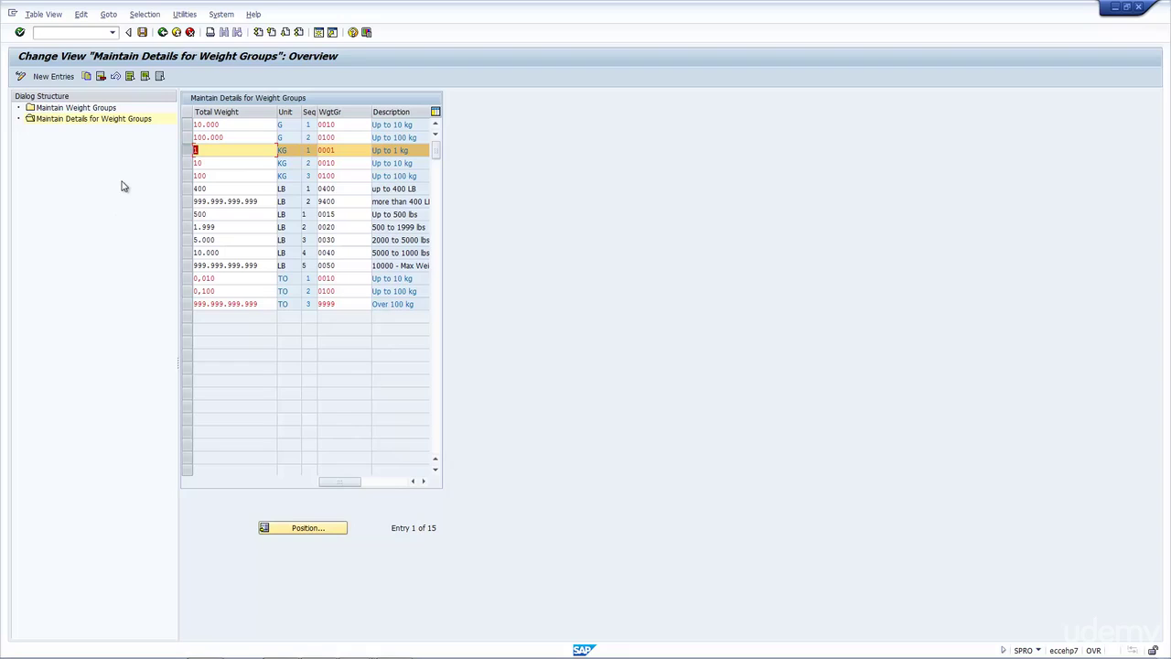
left_click(189, 151)
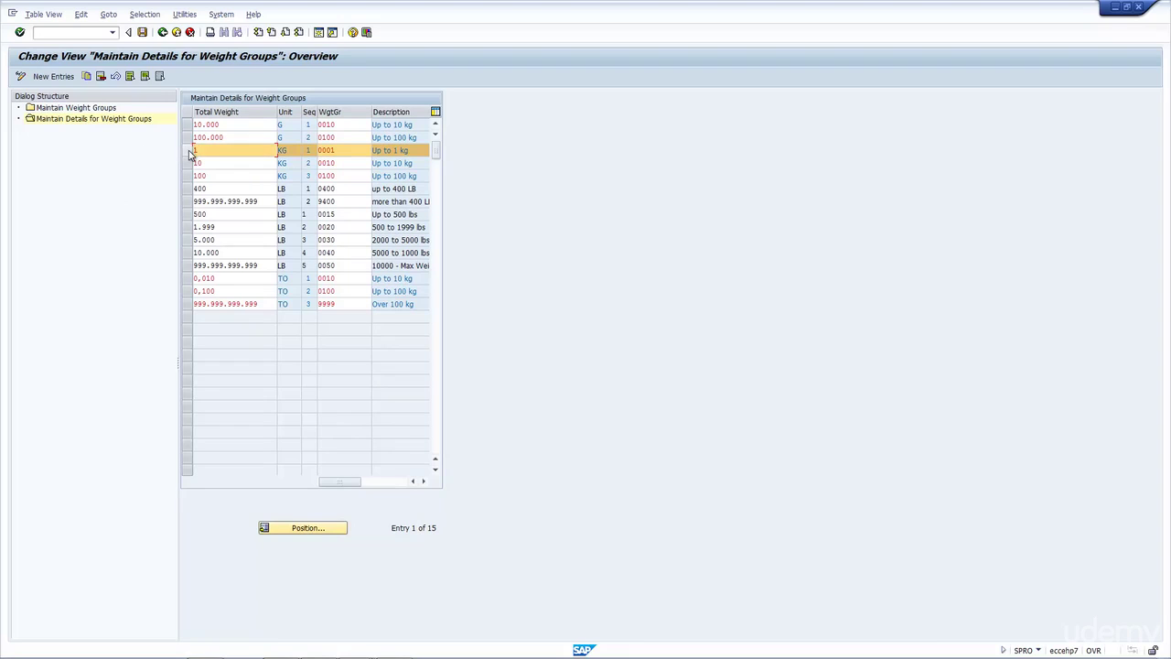
left_click(189, 163)
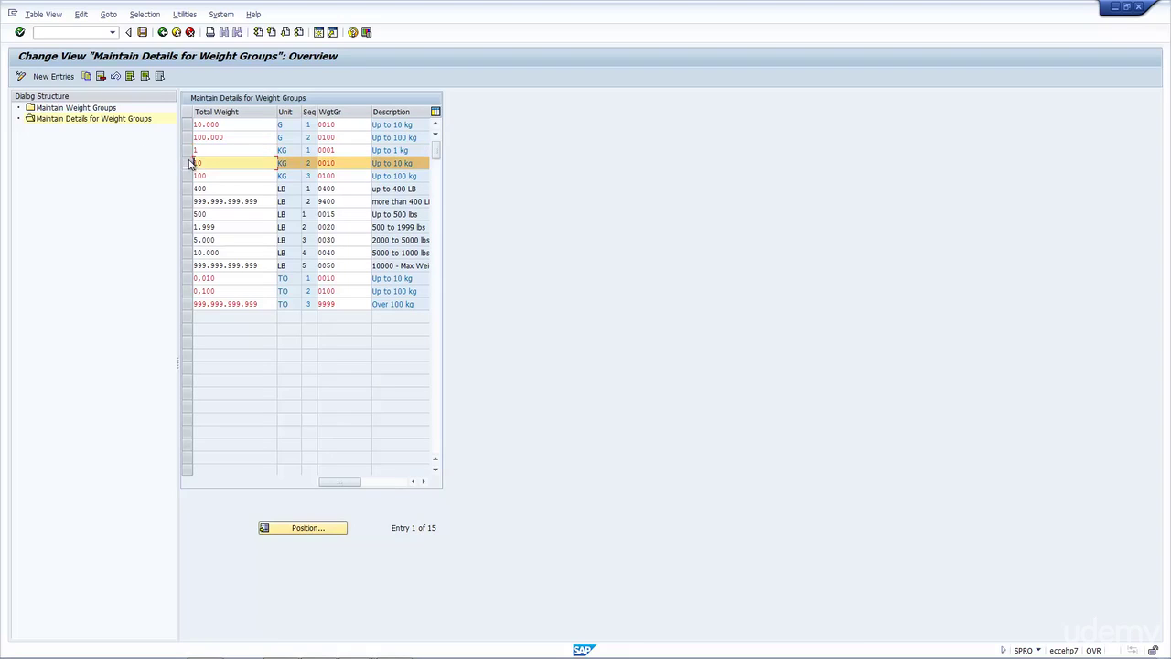
left_click(188, 125)
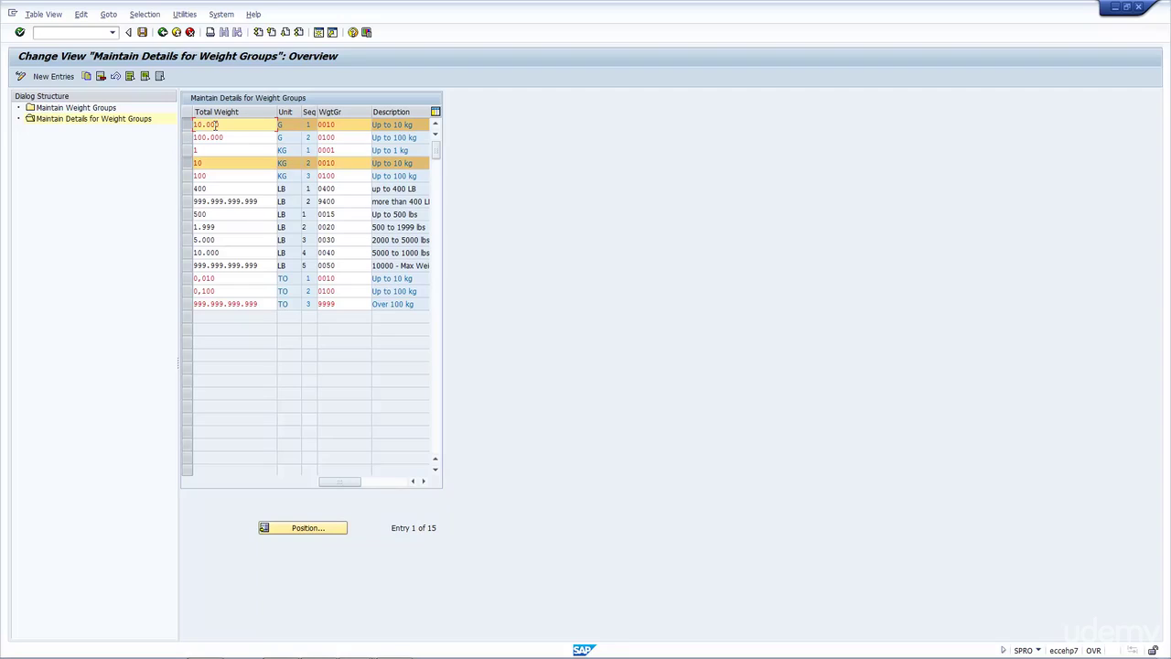
Step: Examine the total weight and unit of the 10.000 G and 10 KG entries
left_click(280, 125)
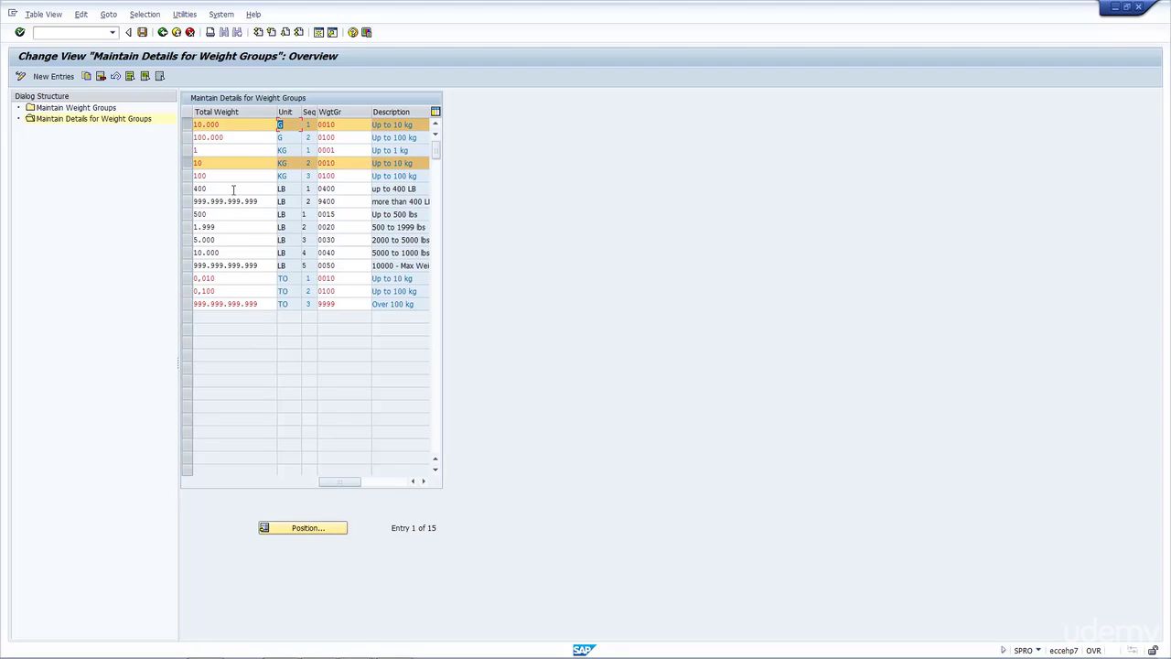
double_click(245, 127)
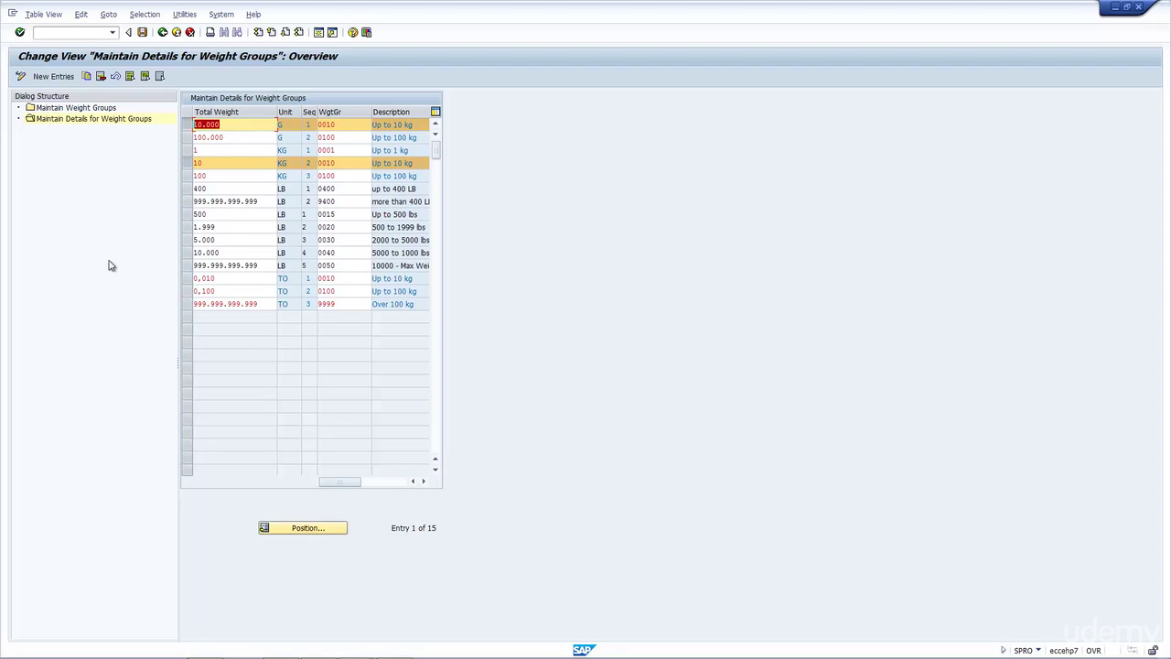
double_click(285, 163)
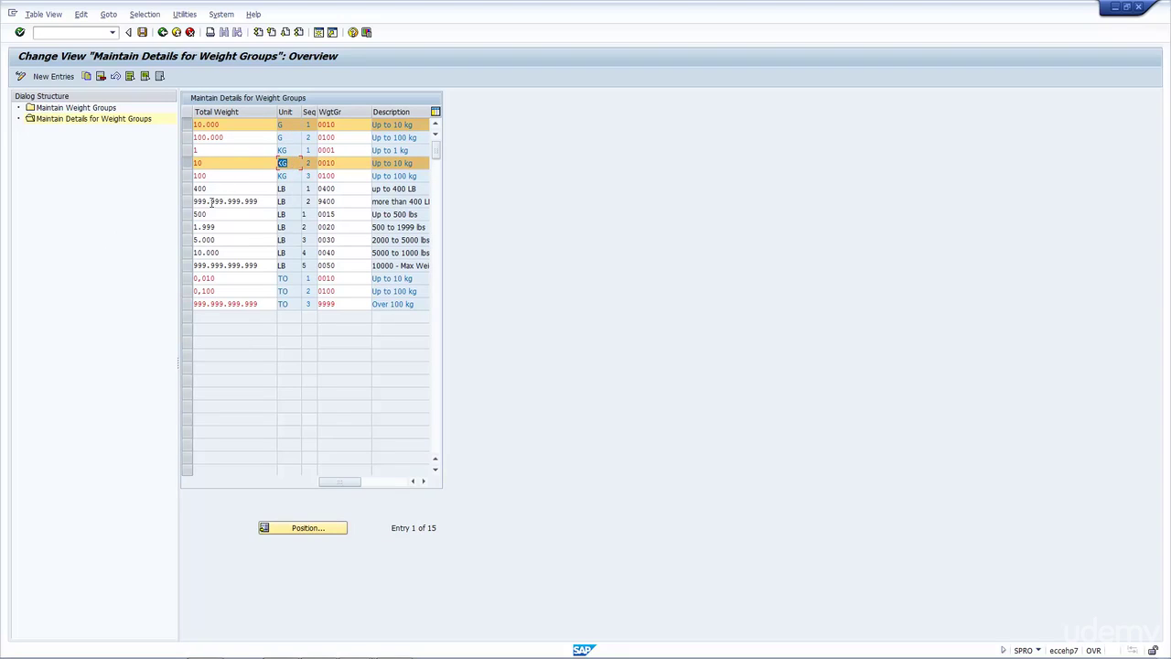
double_click(237, 164)
Step: Add the 0,010 TO entry to the selection and compare its weight, unit and weight group with the 10 KG and 10.000 G entries
left_click(188, 285)
left_click_drag(235, 279, 160, 283)
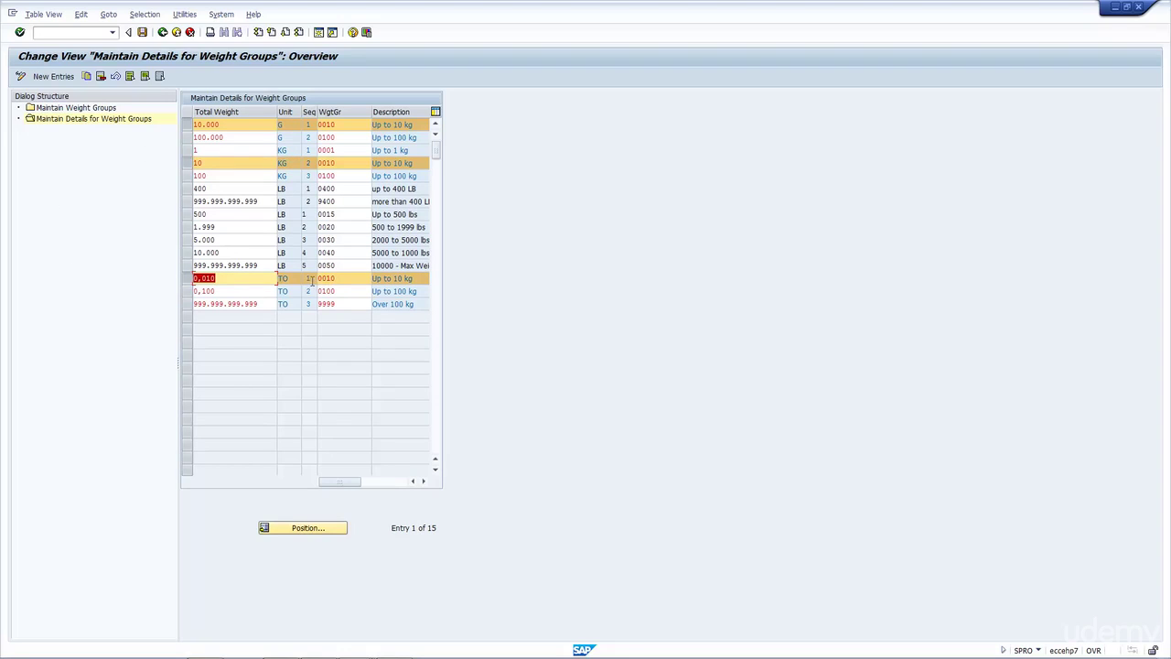
left_click(311, 281)
double_click(283, 279)
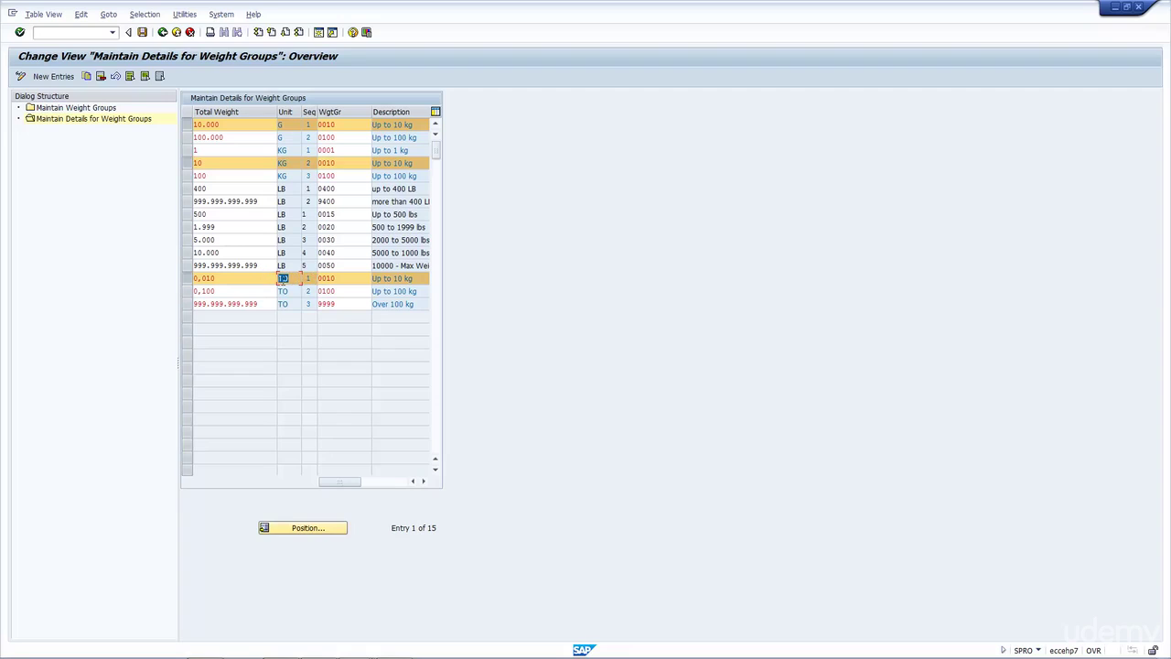
left_click(353, 163)
double_click(325, 163)
double_click(325, 124)
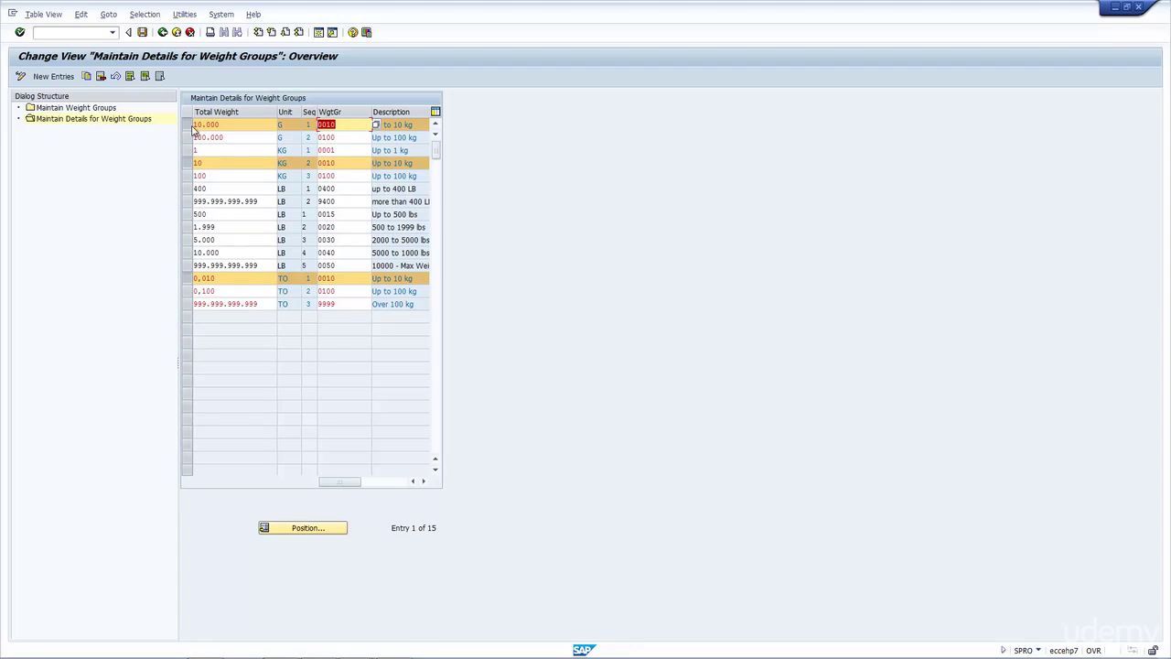
Step: Check the weight group and unit of the 0,010 TO entry, and deselect the 10.000 G, 10 KG and 0,010 TO entries
double_click(326, 278)
double_click(284, 278)
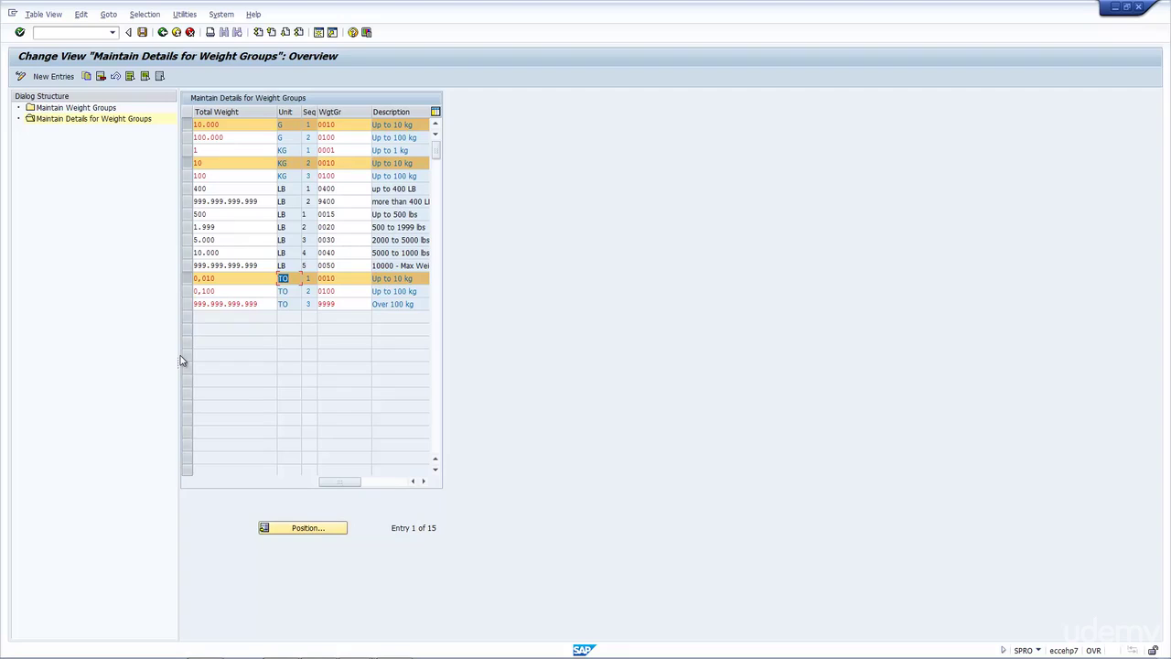
left_click(188, 126)
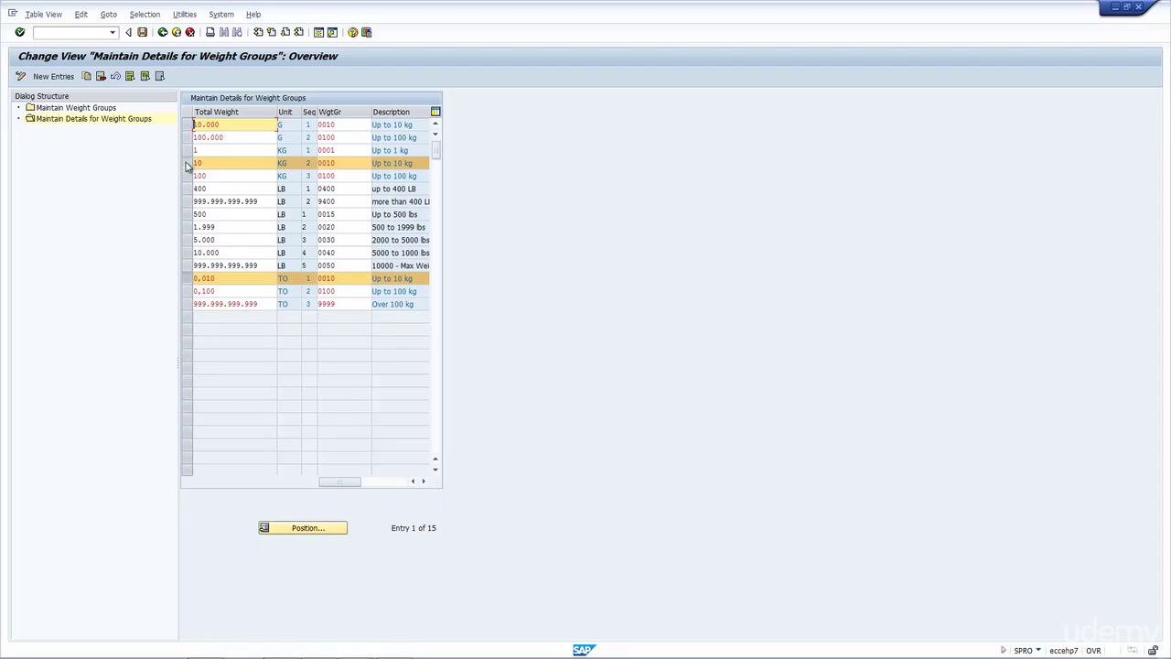
left_click(186, 162)
left_click(188, 278)
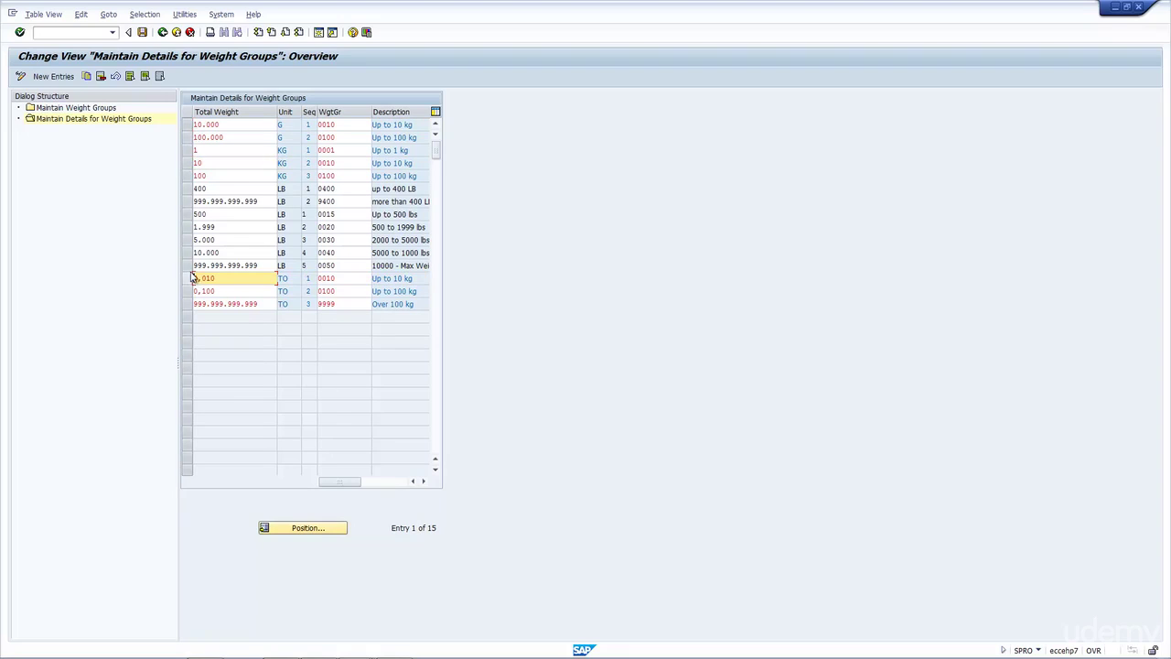
Step: Select the 100.000 G, 100 KG and 0,100 TO detail entries and compare their total weights
left_click(187, 139)
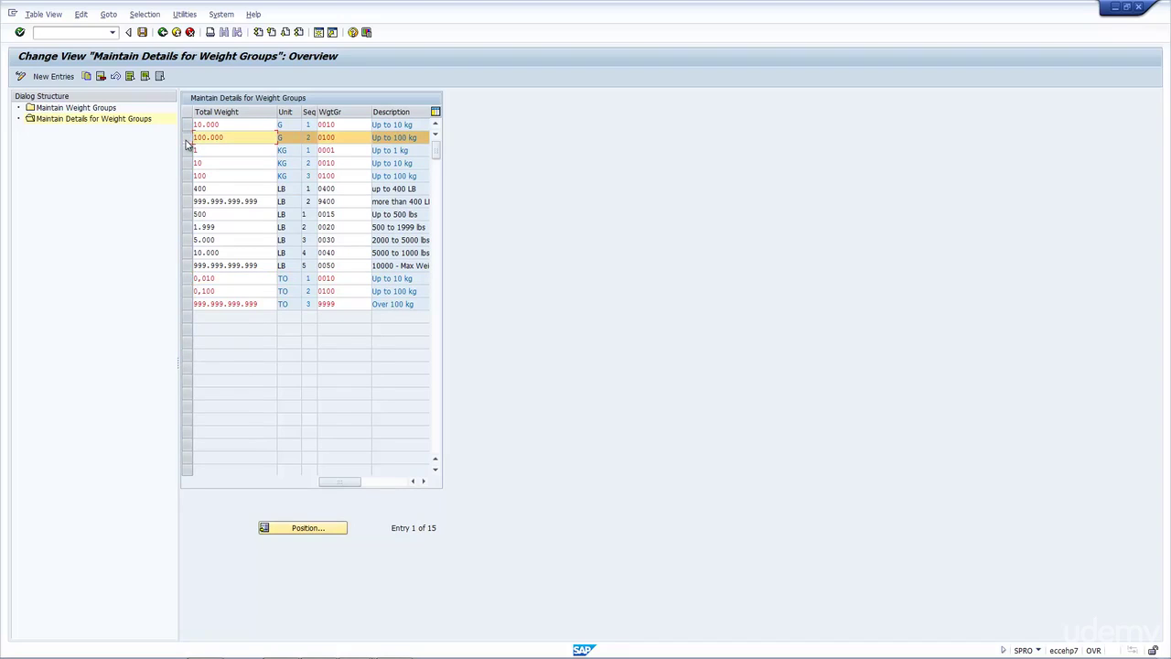
left_click(188, 279)
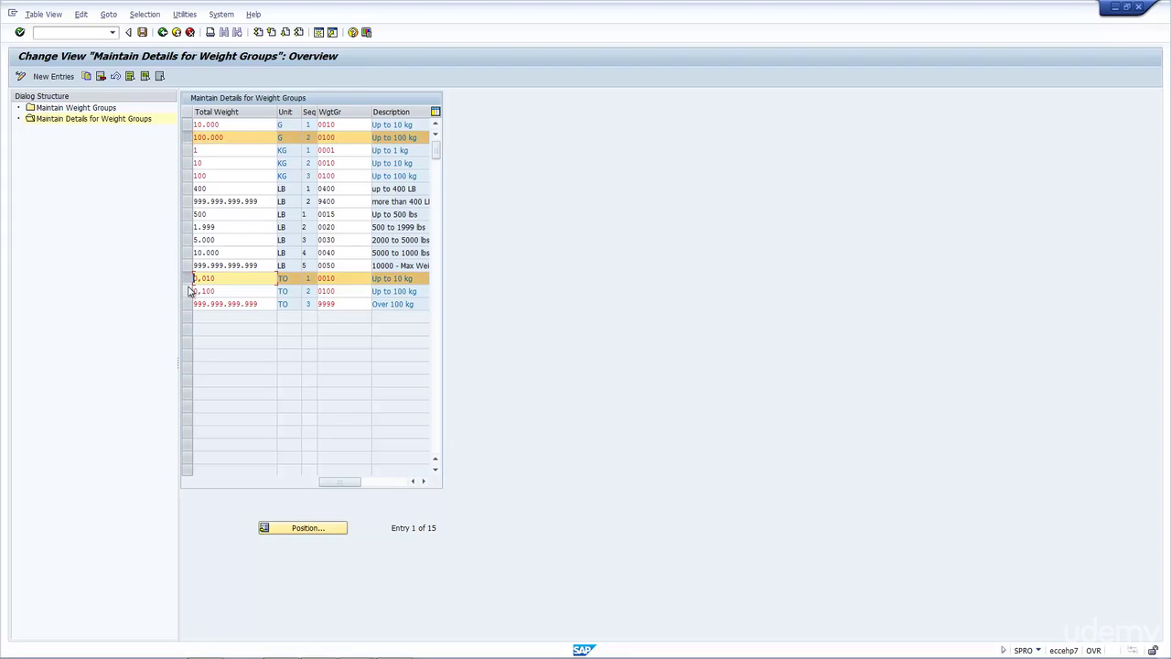
left_click(187, 279)
left_click(189, 291)
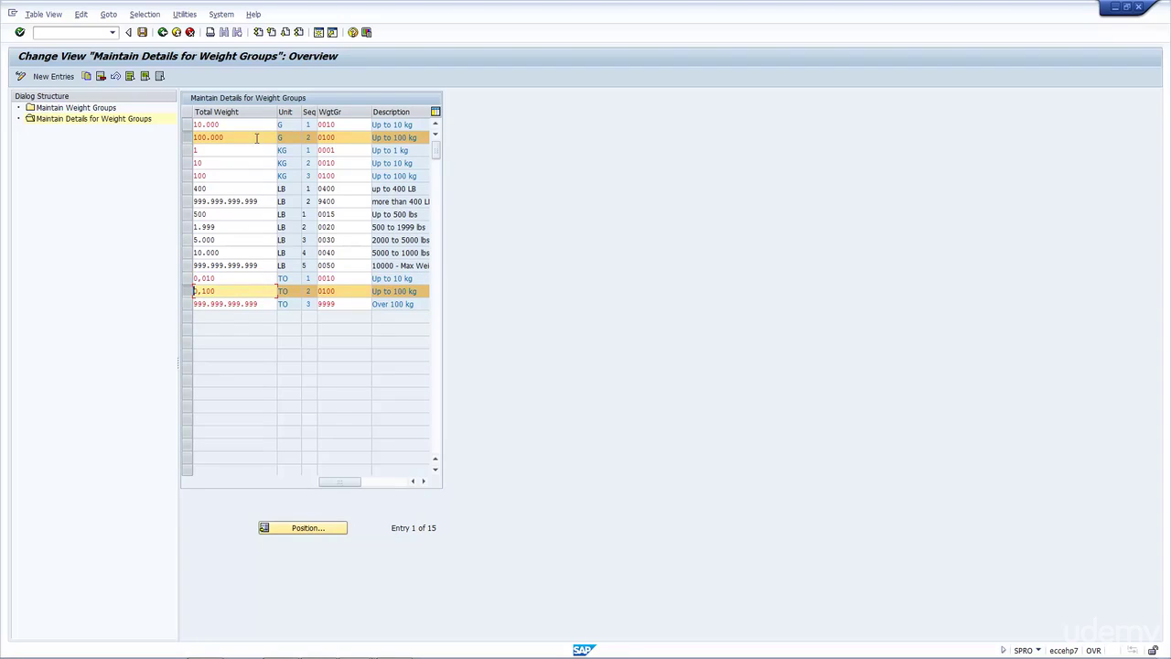
left_click_drag(254, 137, 167, 138)
left_click(189, 176)
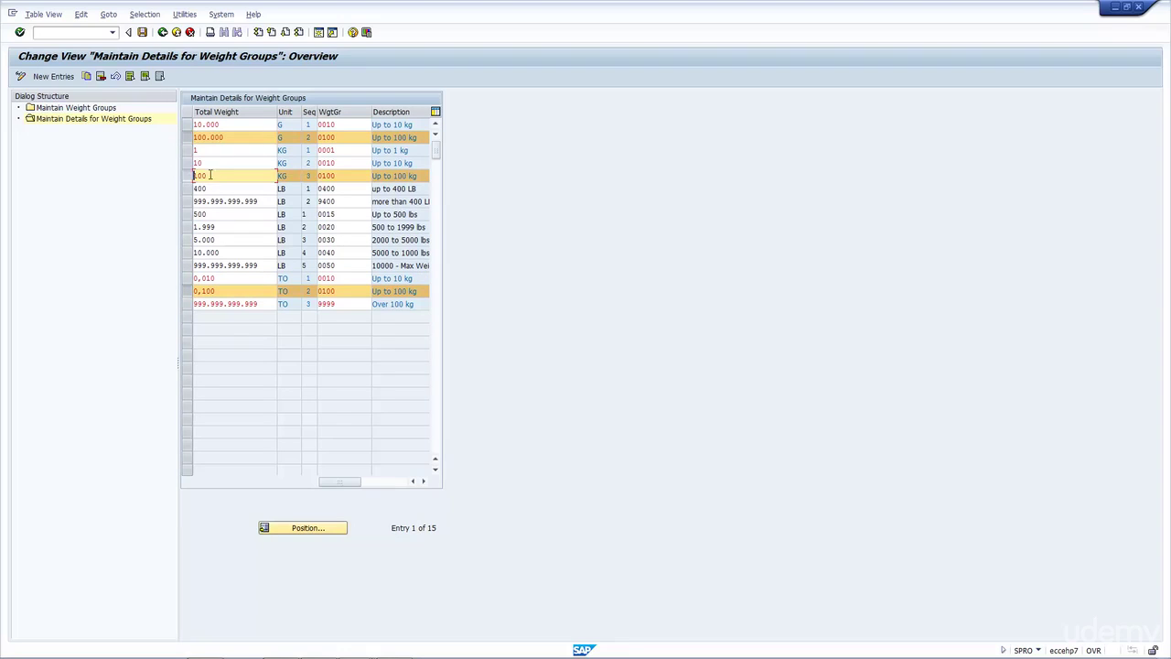
double_click(195, 175)
Step: Leave the weight group maintenance and open the Maintain Route Determination activity
left_click(162, 32)
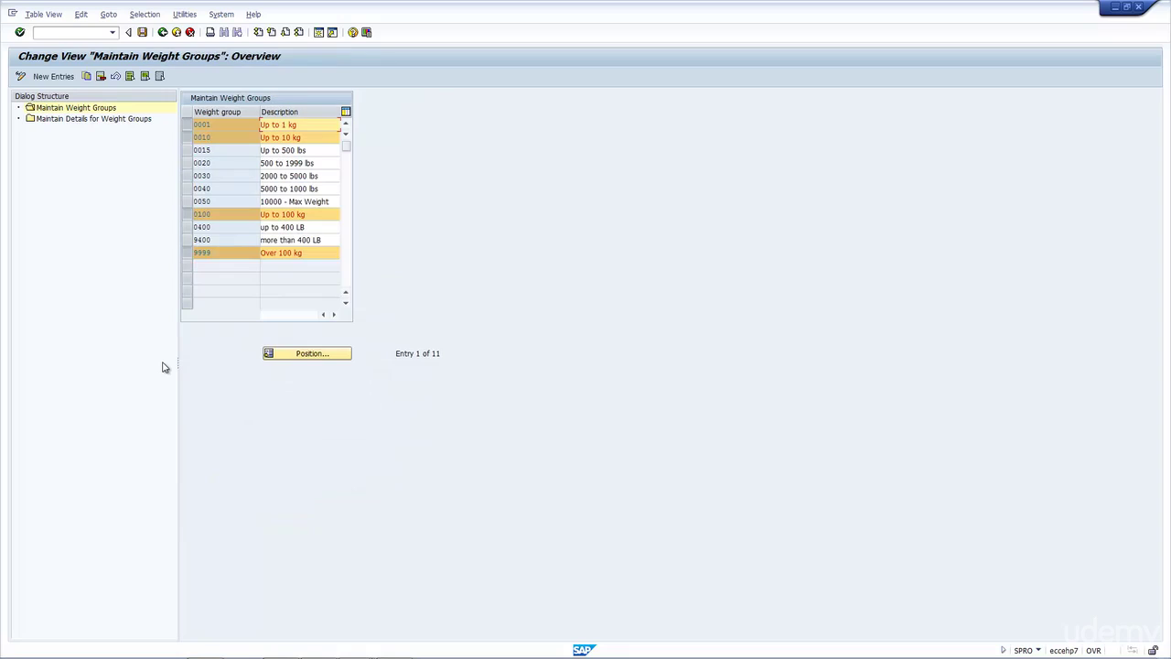
left_click(162, 32)
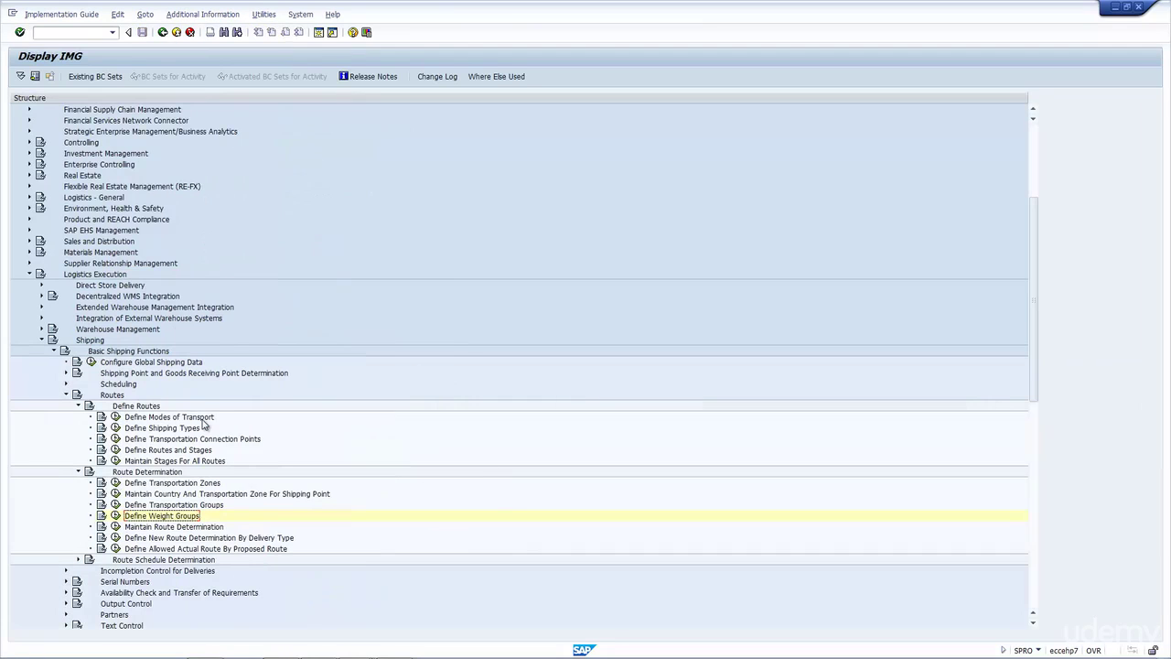
left_click(197, 528)
left_click(115, 527)
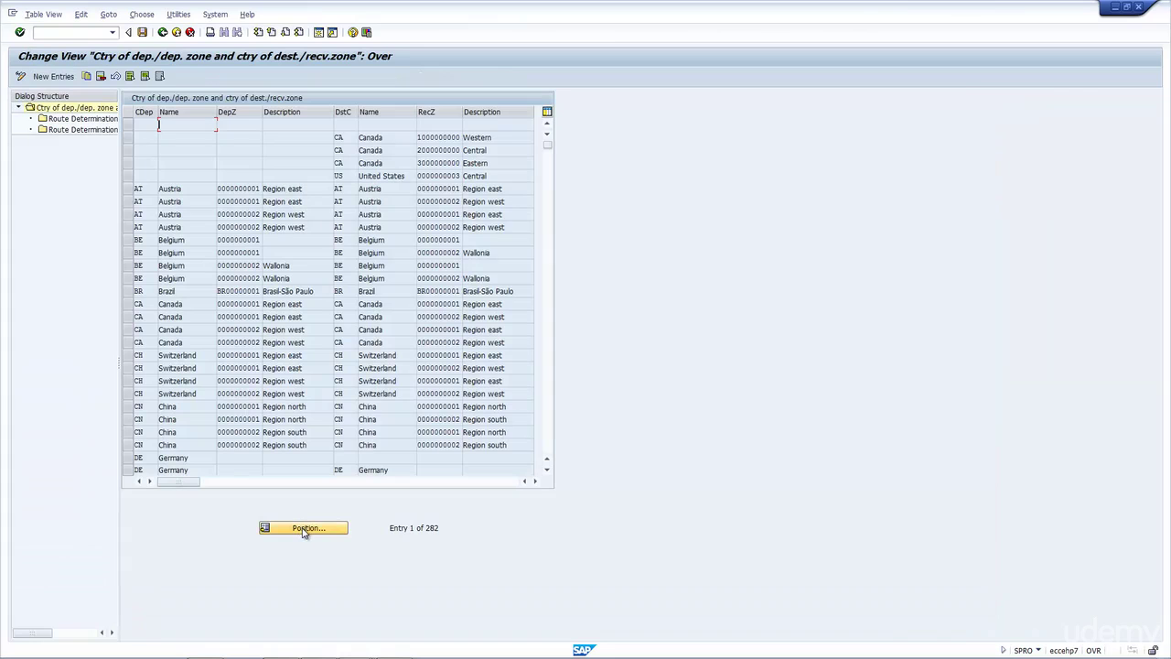
Step: Position the zone list by location data, using shipping point 2400 and the customer number
left_click(303, 528)
type("2400")
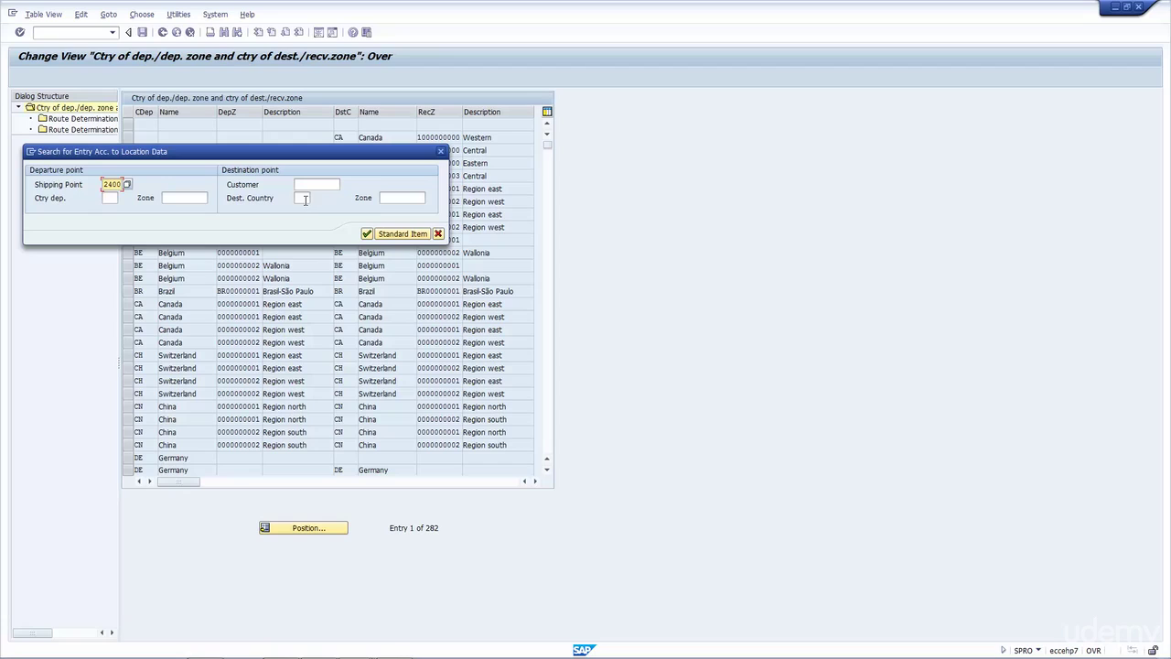
left_click(308, 184)
type("100226")
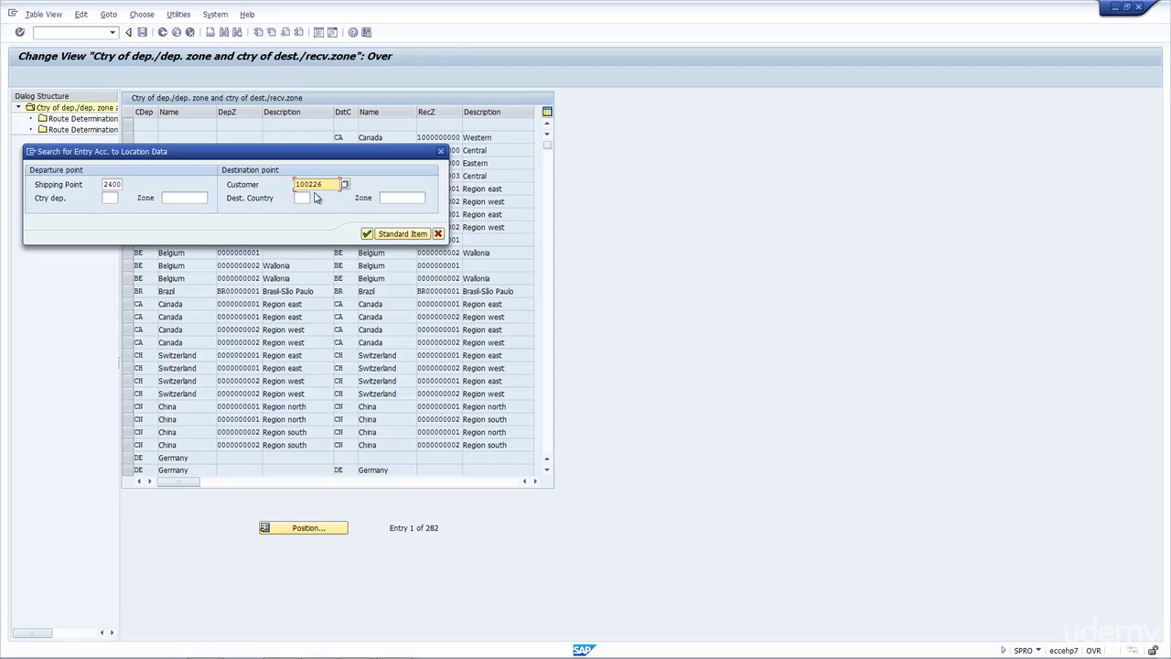
key("Return")
Step: Select the North Italy to Central Italy entry and open its Route Determination with Weight Group (Delivery)
left_click(129, 125)
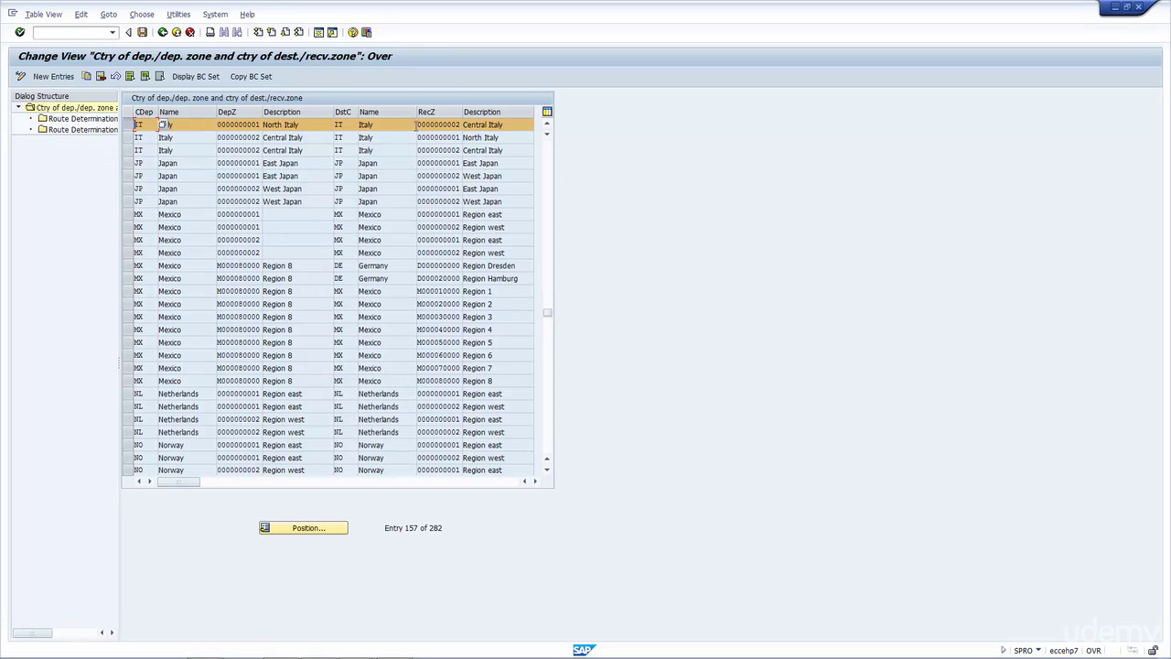
double_click(84, 130)
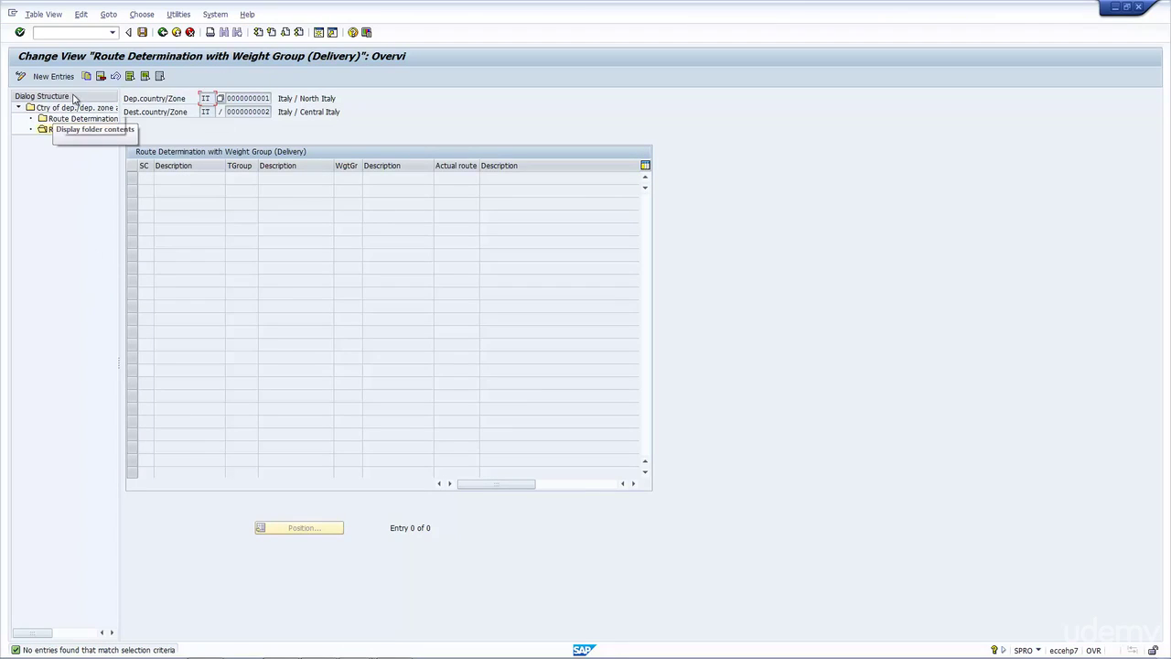
left_click(133, 233)
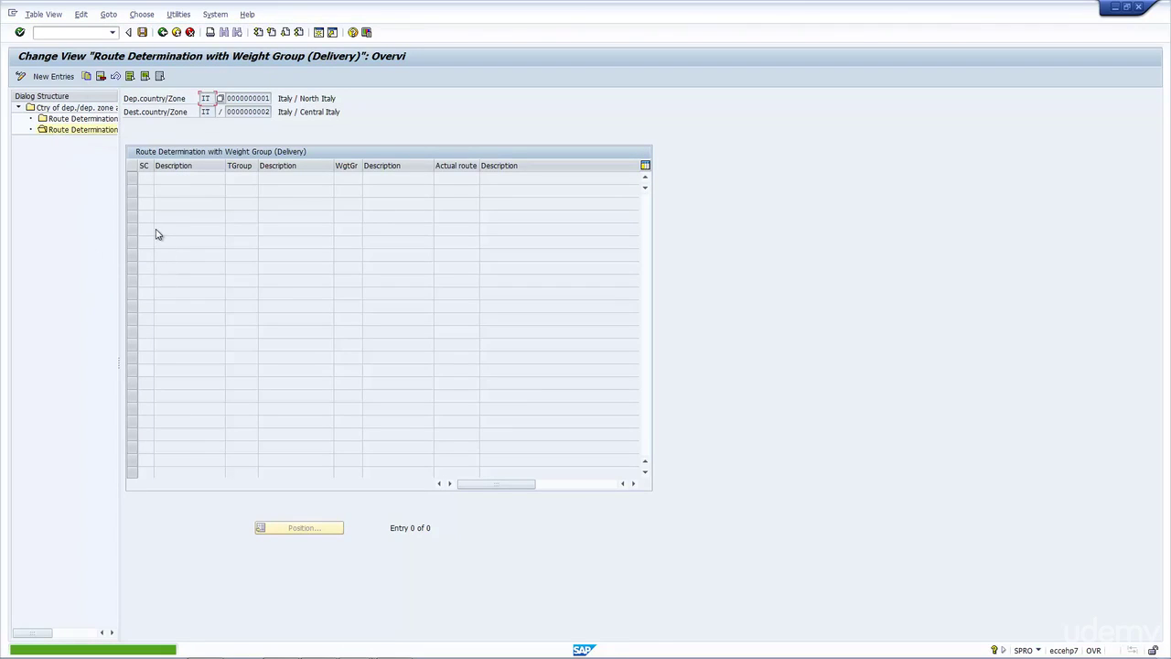
Step: Add a new entry with shipping condition 01, transportation group 0001, weight group 0001 (Up to 1 kg) and actual route 000012
left_click(53, 75)
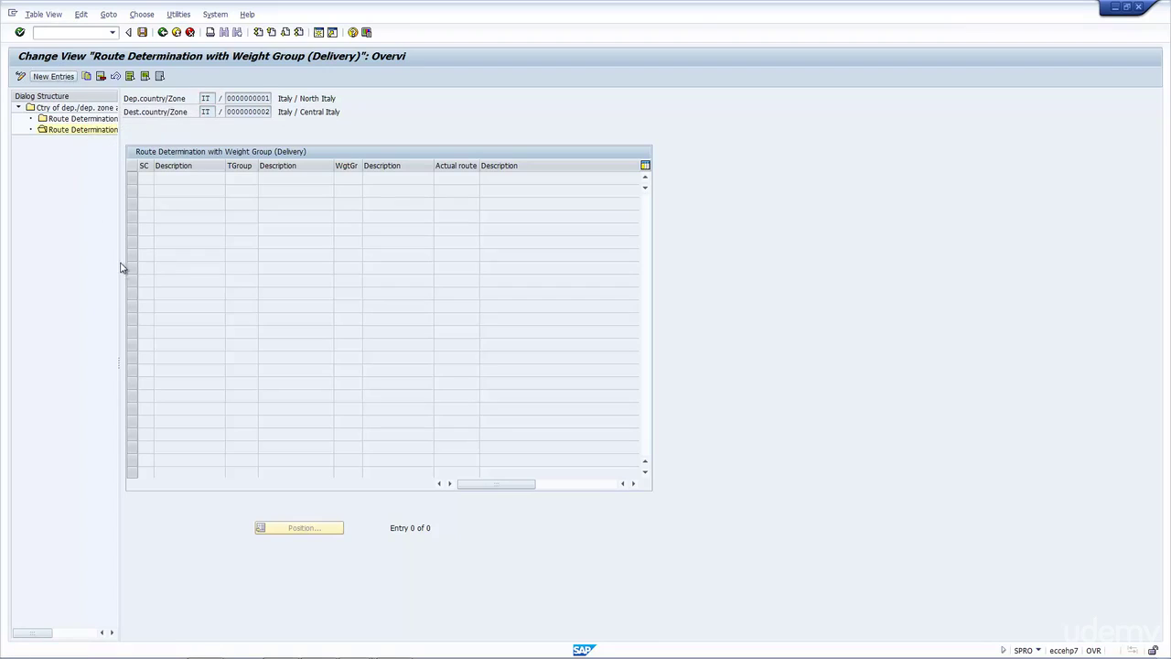
type("01")
key("Tab")
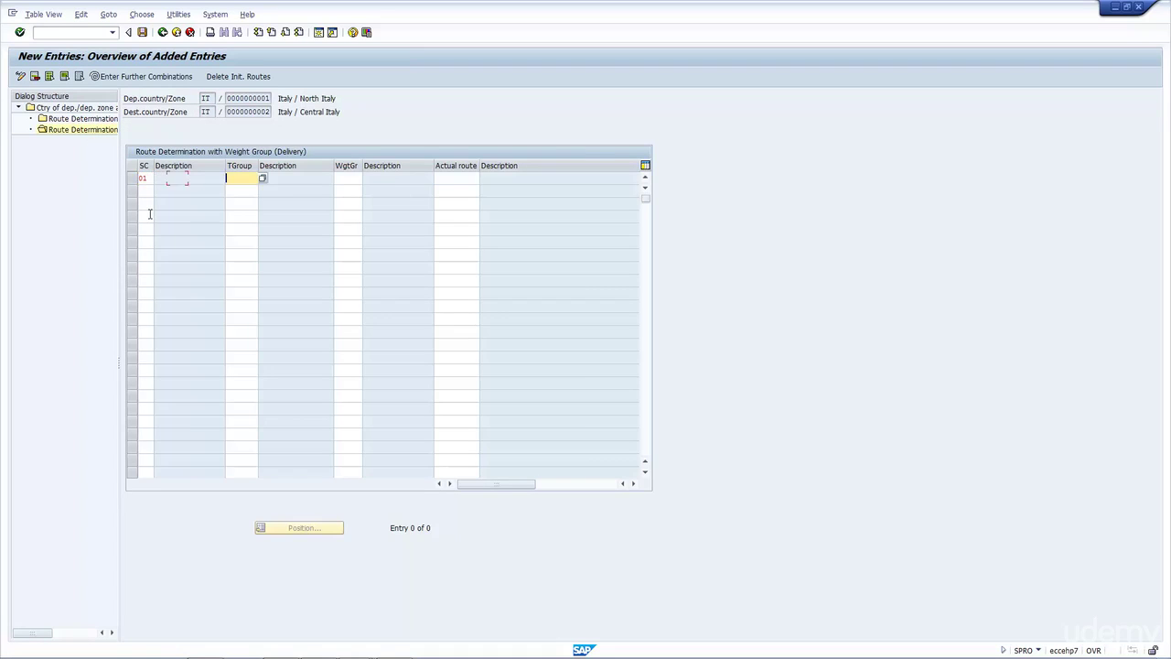
left_click(262, 178)
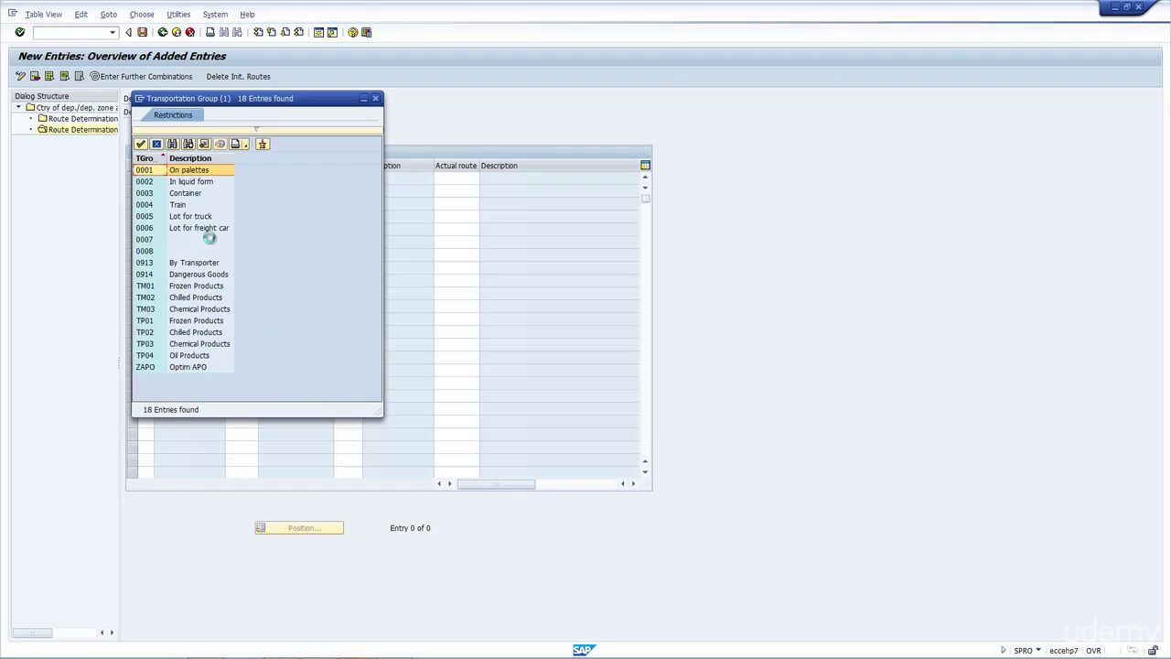
double_click(188, 191)
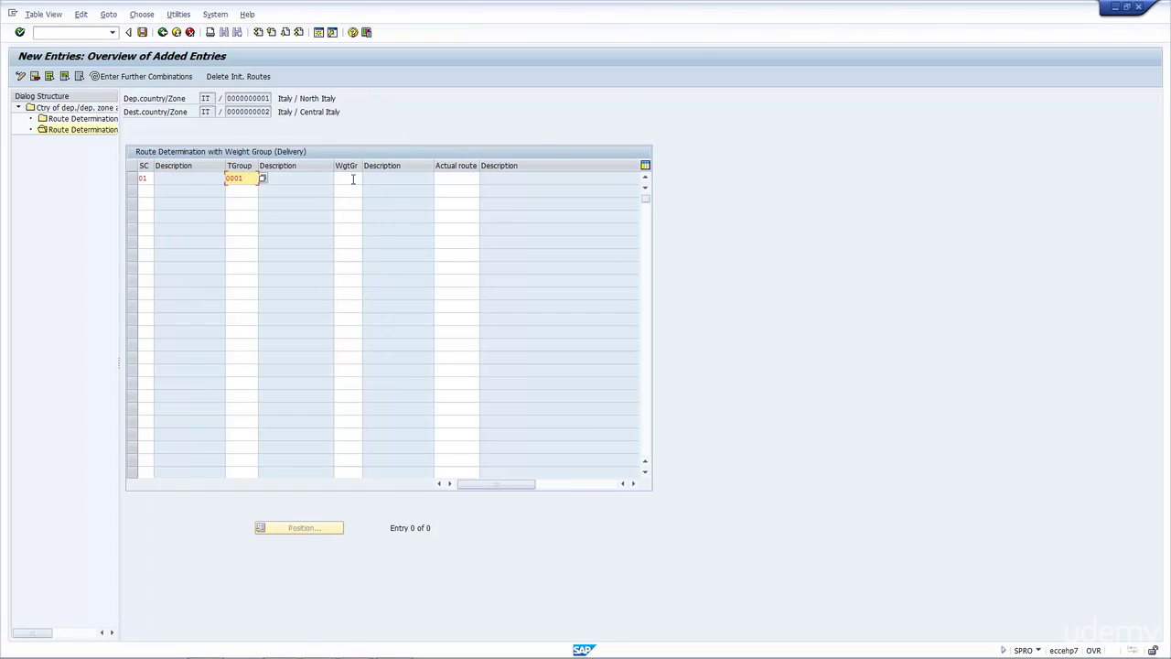
left_click(349, 178)
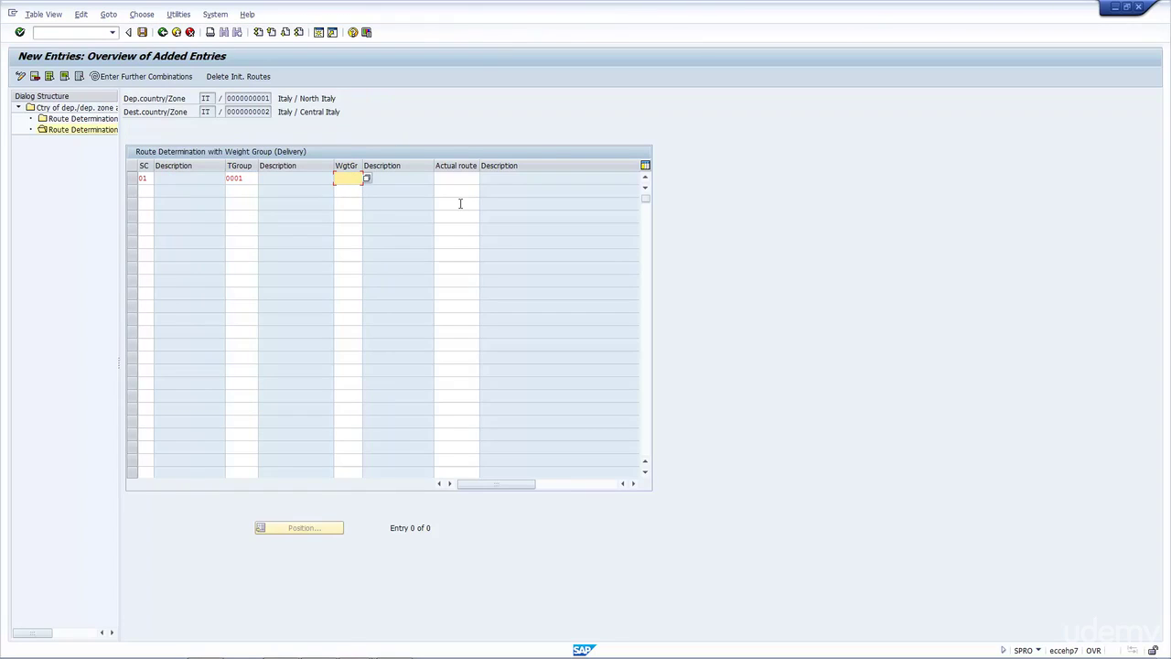
left_click(366, 178)
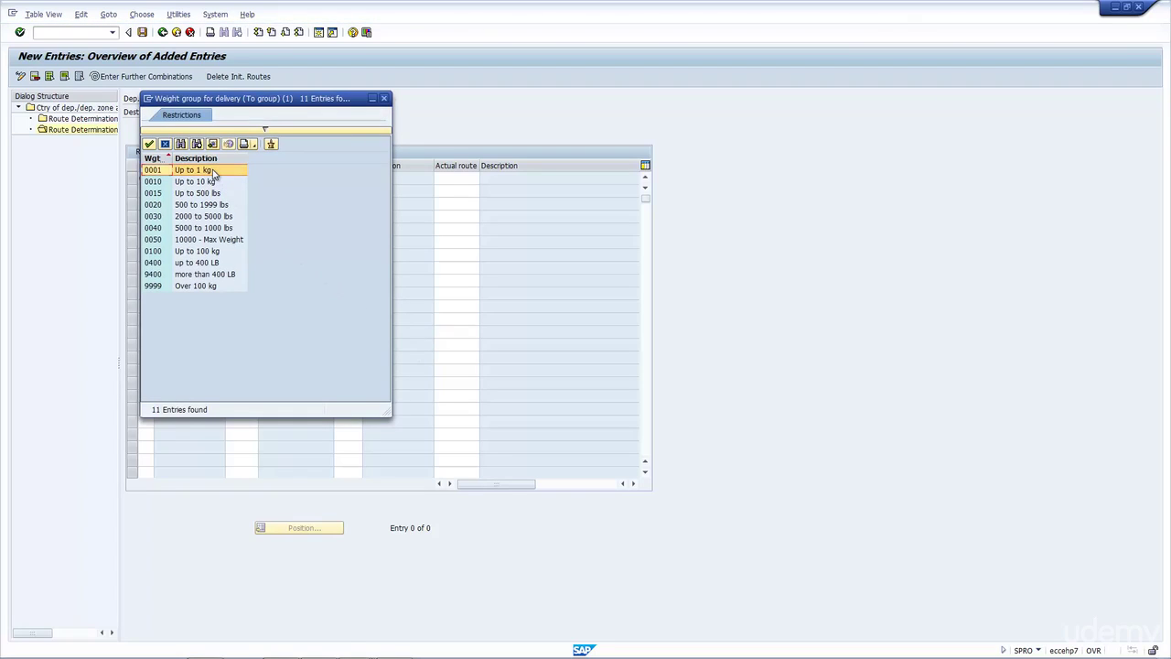
left_click(209, 172)
left_click(463, 177)
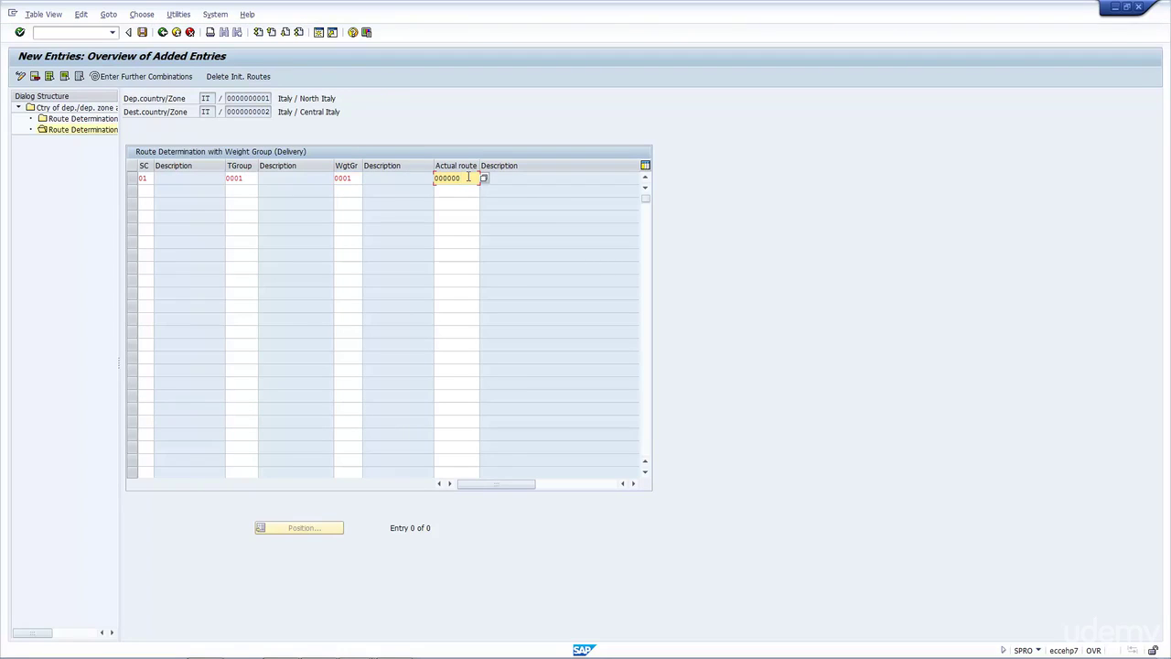
key("Return")
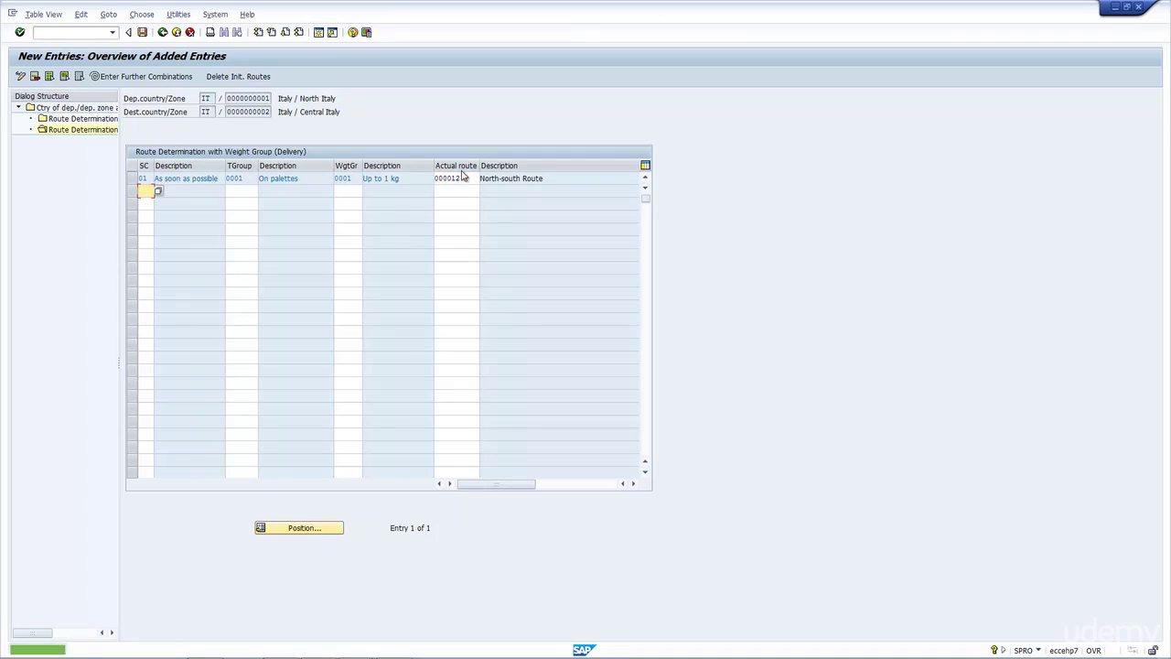
Step: Add a second entry with shipping condition 01, transportation group 0001, weight group 0010 (Up to 10 kg) and actual route 000012
type("01")
key("Tab")
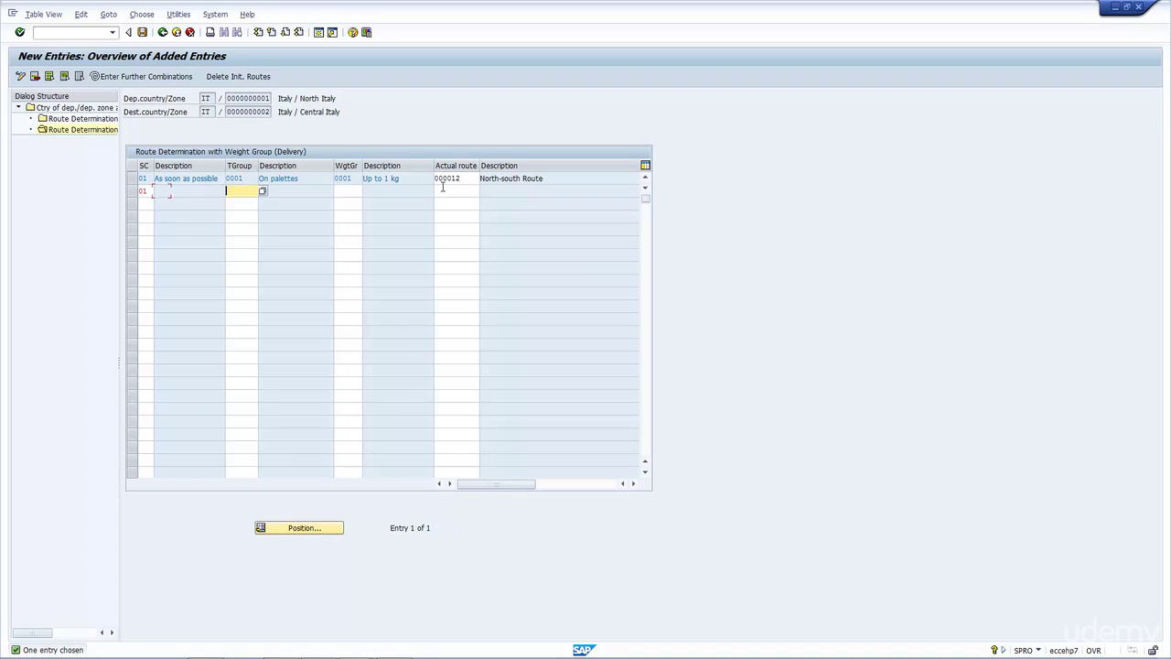
type("0001")
key("Tab")
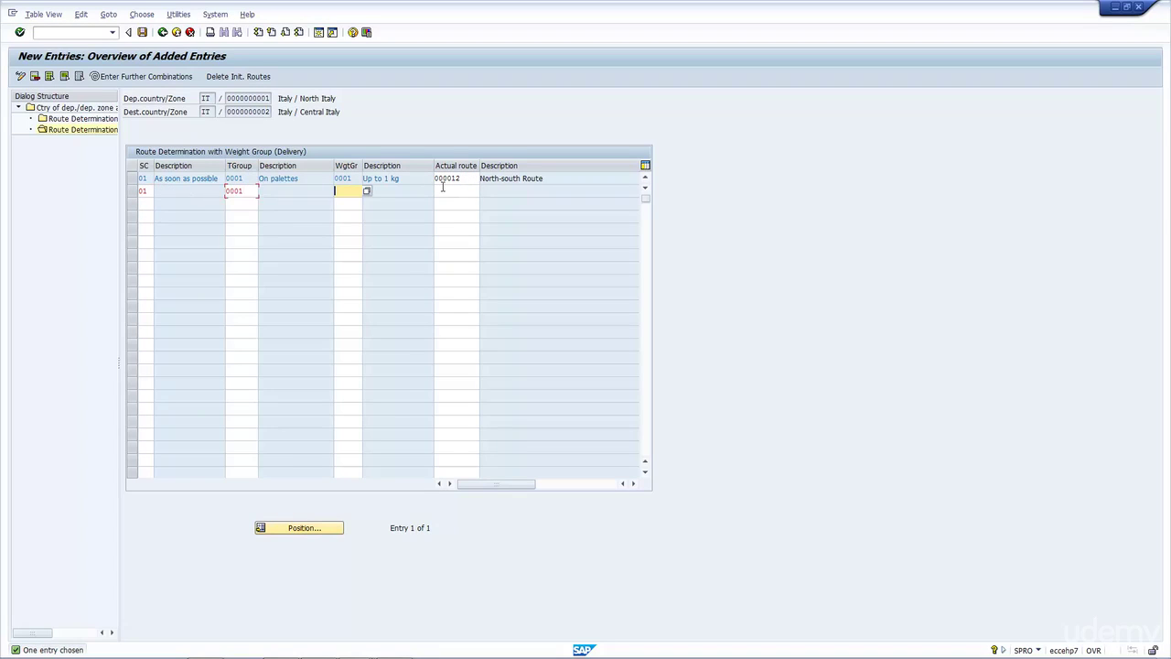
left_click(367, 190)
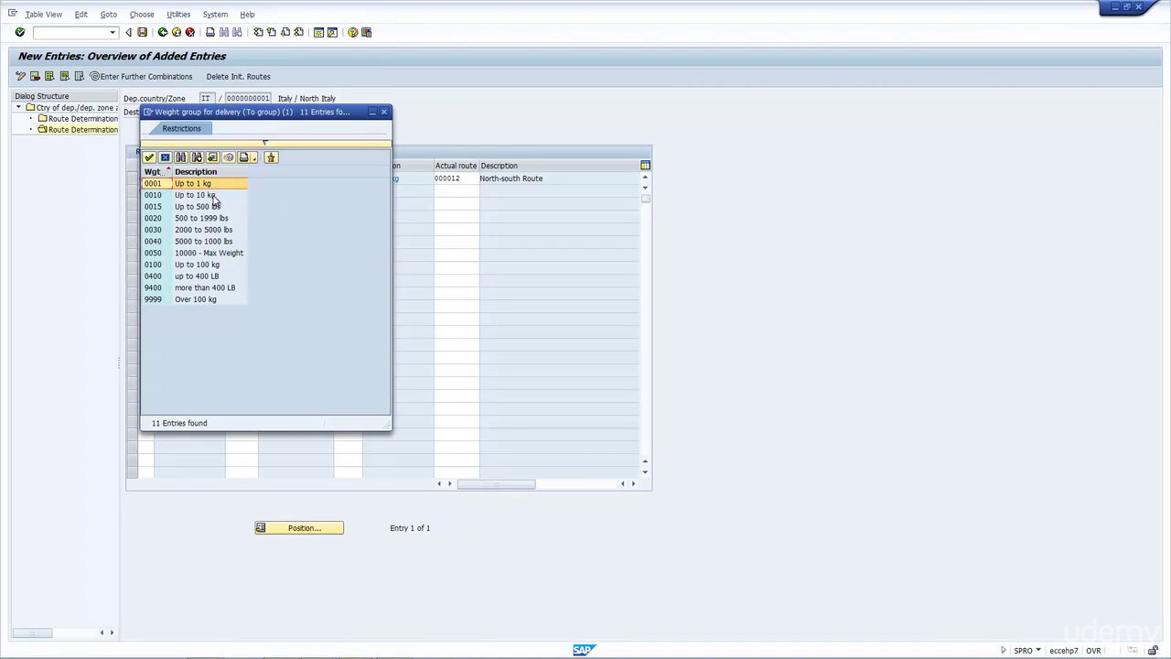
left_click(213, 196)
key("Tab")
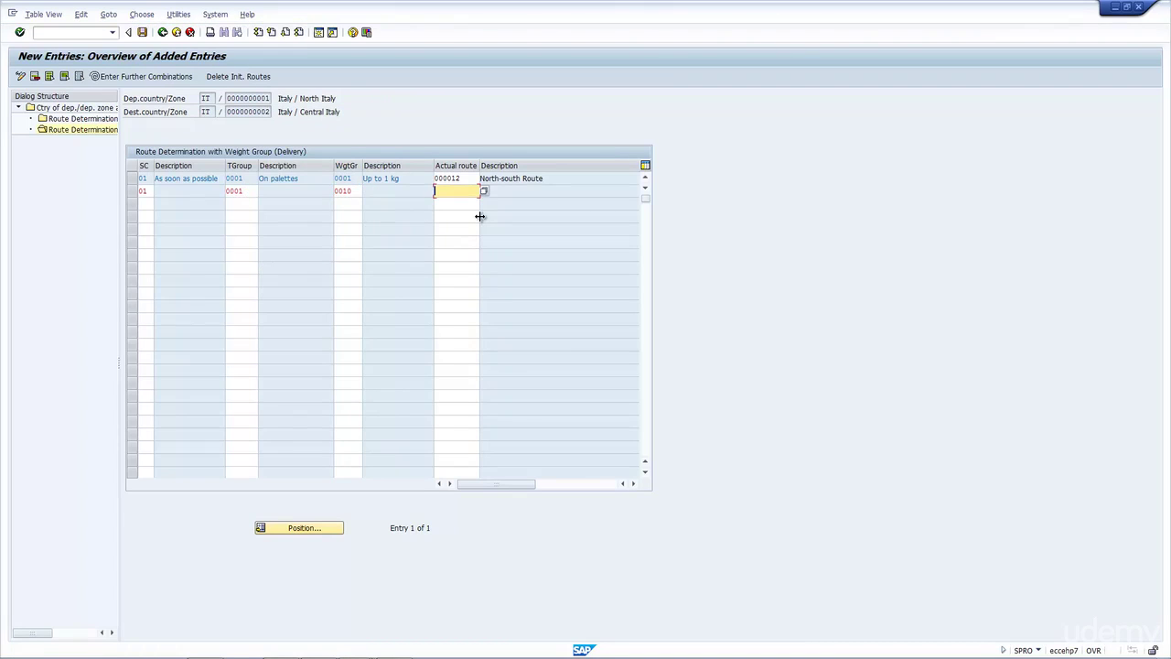
type("000012")
key("Return")
Step: Fill in a third entry with shipping condition 01, transportation group 0001, weight group 0100 (Up to 100 kg) and actual route A00012
type("01")
key("Tab")
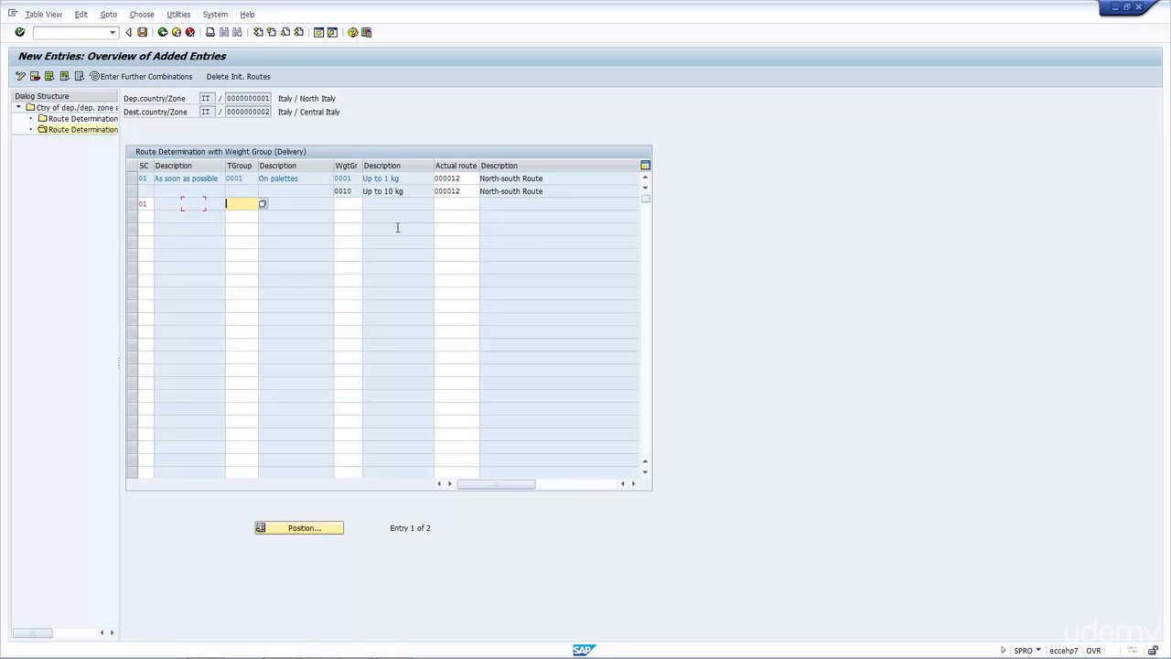
type("0001")
key("Tab")
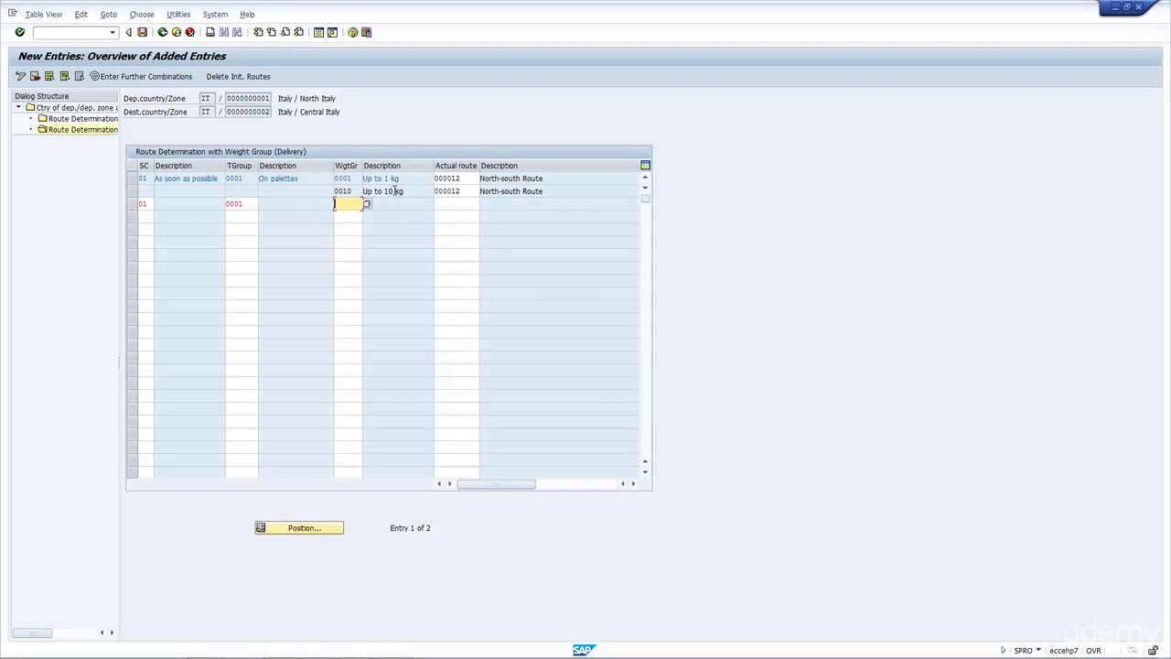
left_click(367, 203)
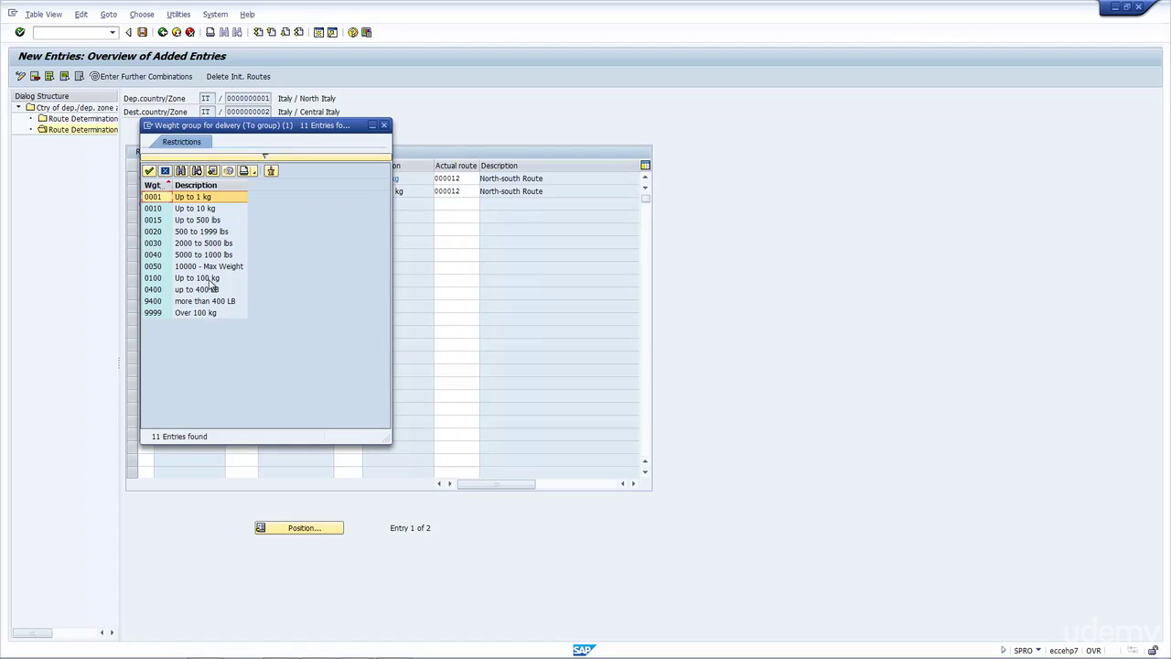
double_click(205, 278)
left_click(461, 205)
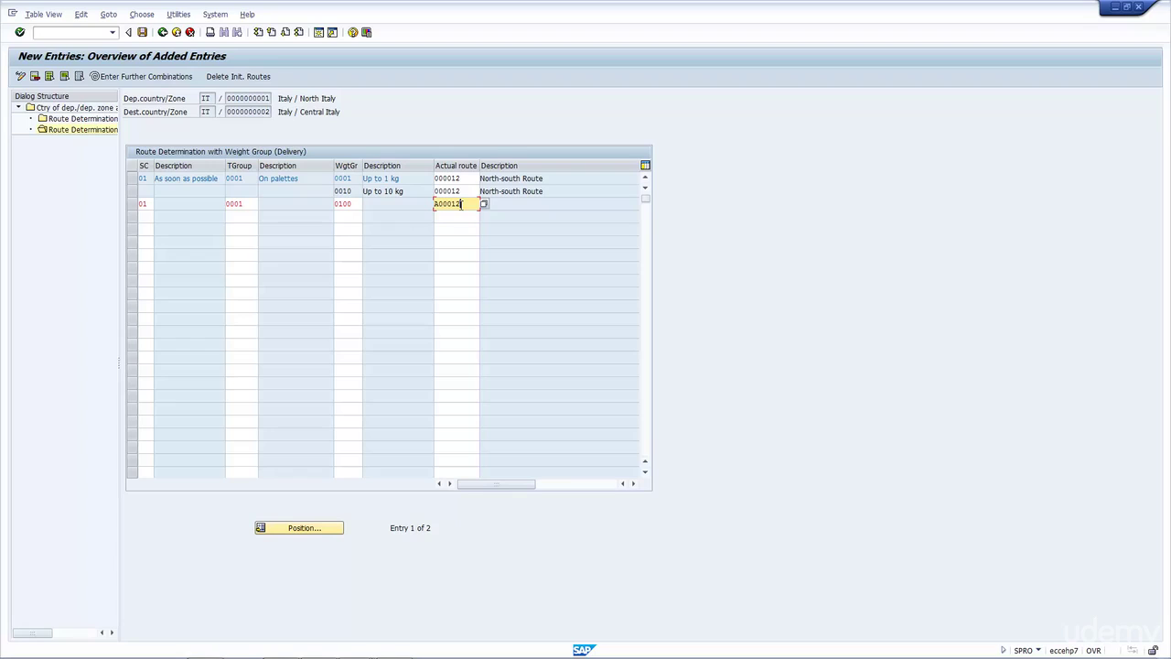
key("Tab")
Step: Add a fourth entry with shipping condition 01, transportation group 0001, weight group 9999 (Over 100 kg) and actual route A00012
type("01")
key("Tab")
type("00")
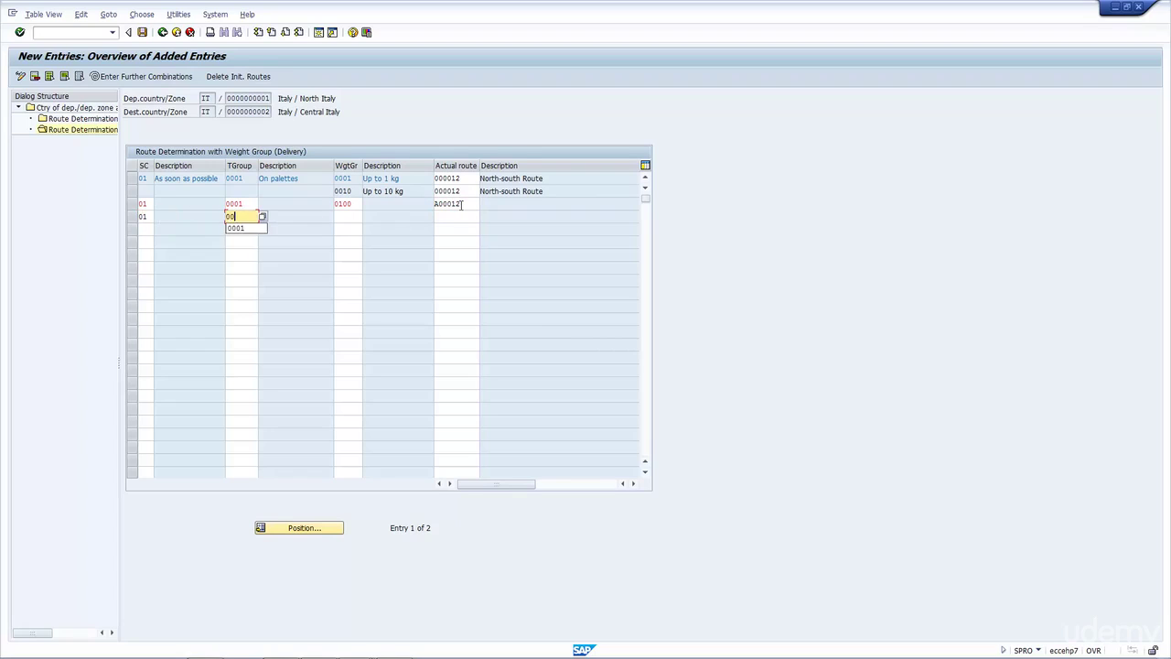
type("01")
key("Tab")
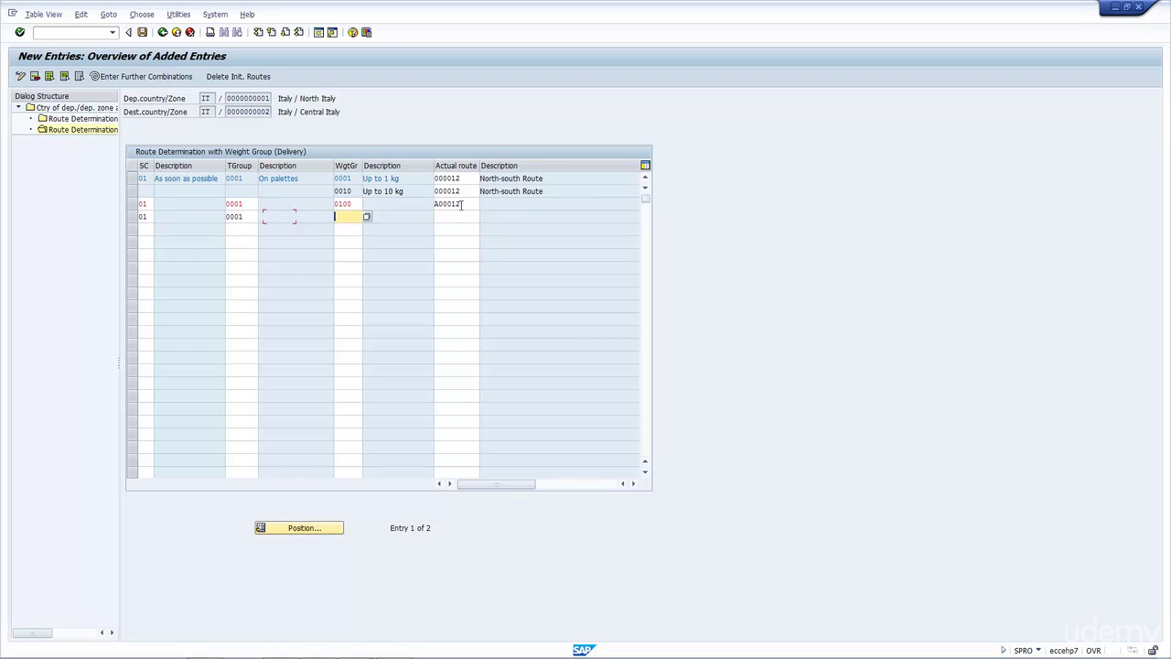
left_click(366, 217)
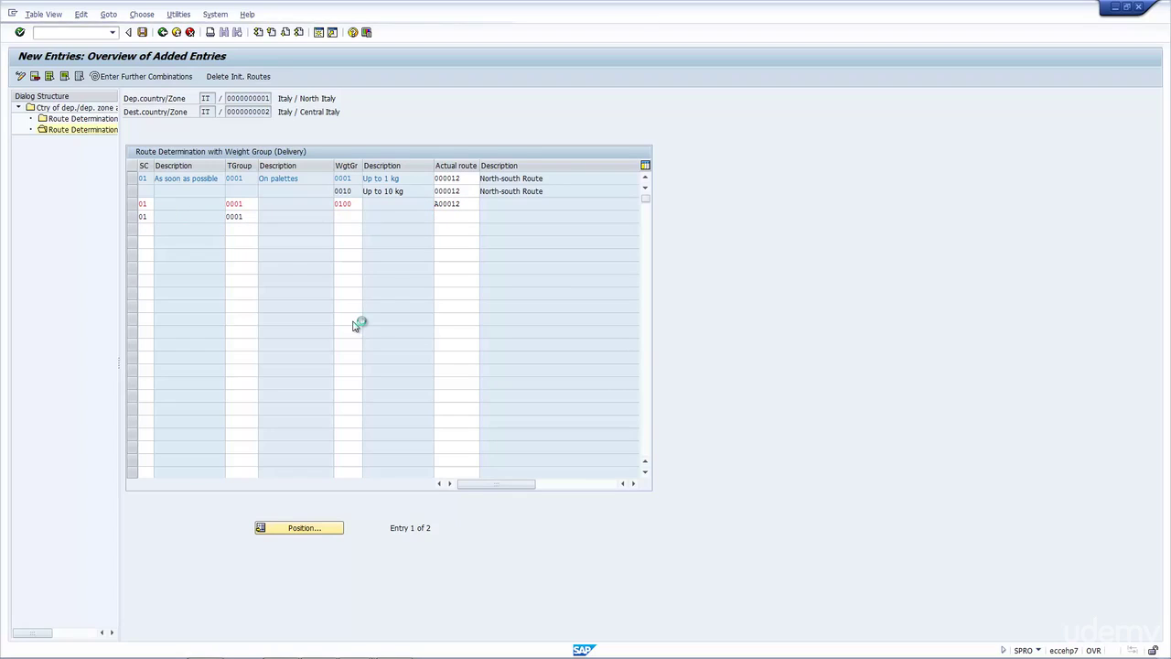
double_click(206, 328)
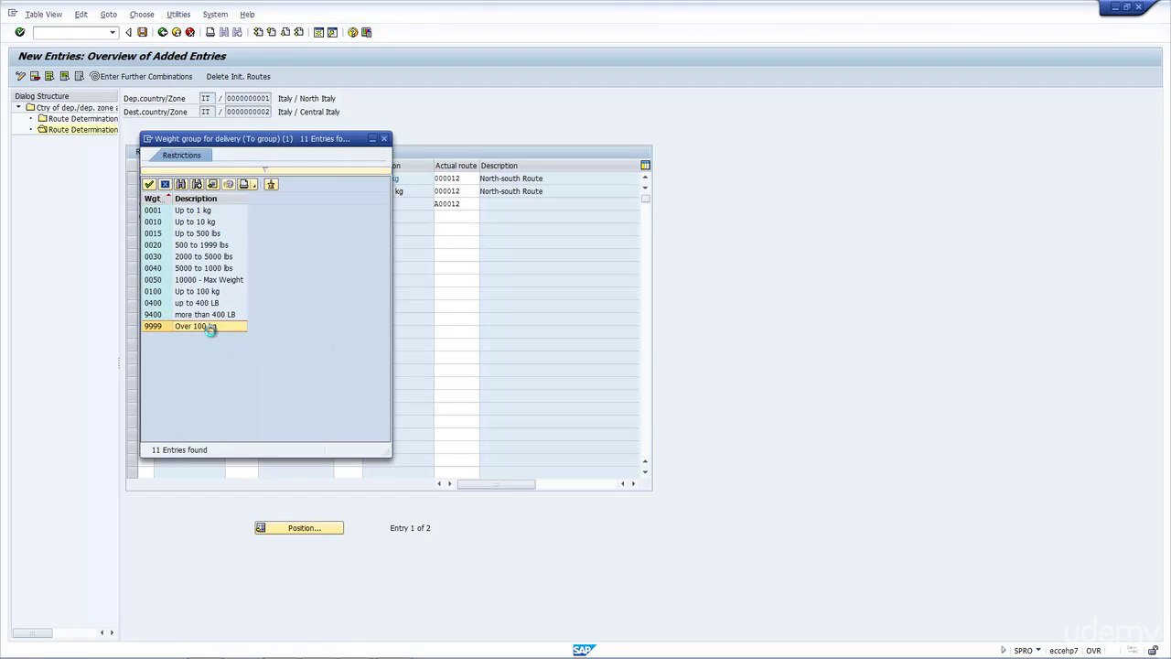
left_click(460, 217)
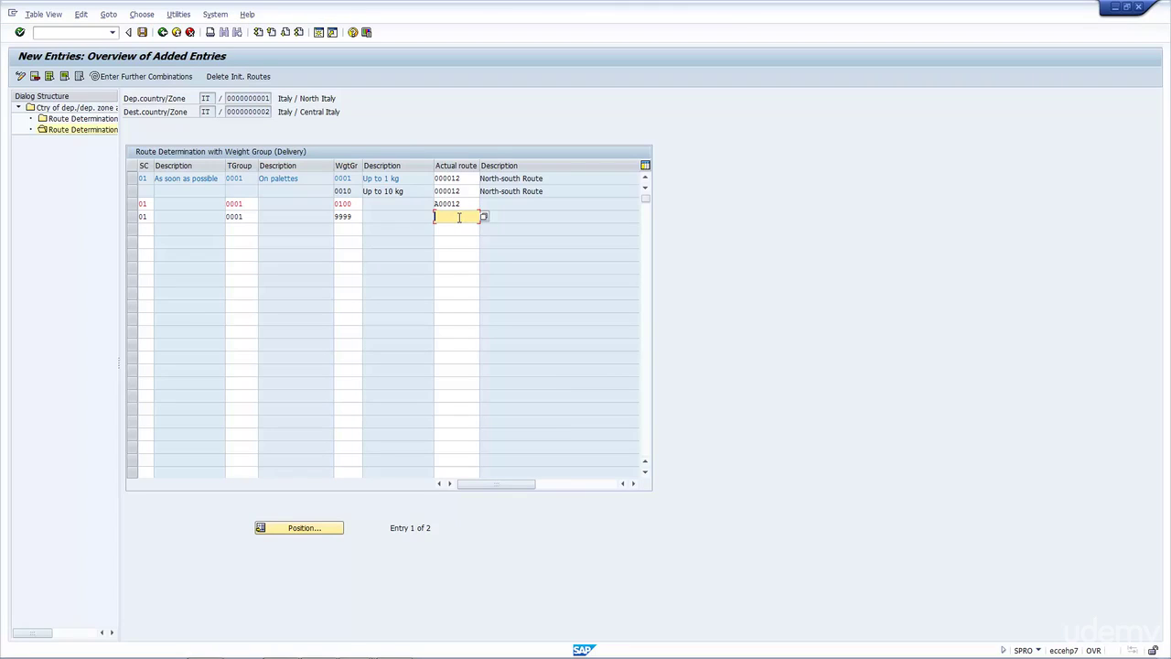
type("A00012")
key("Return")
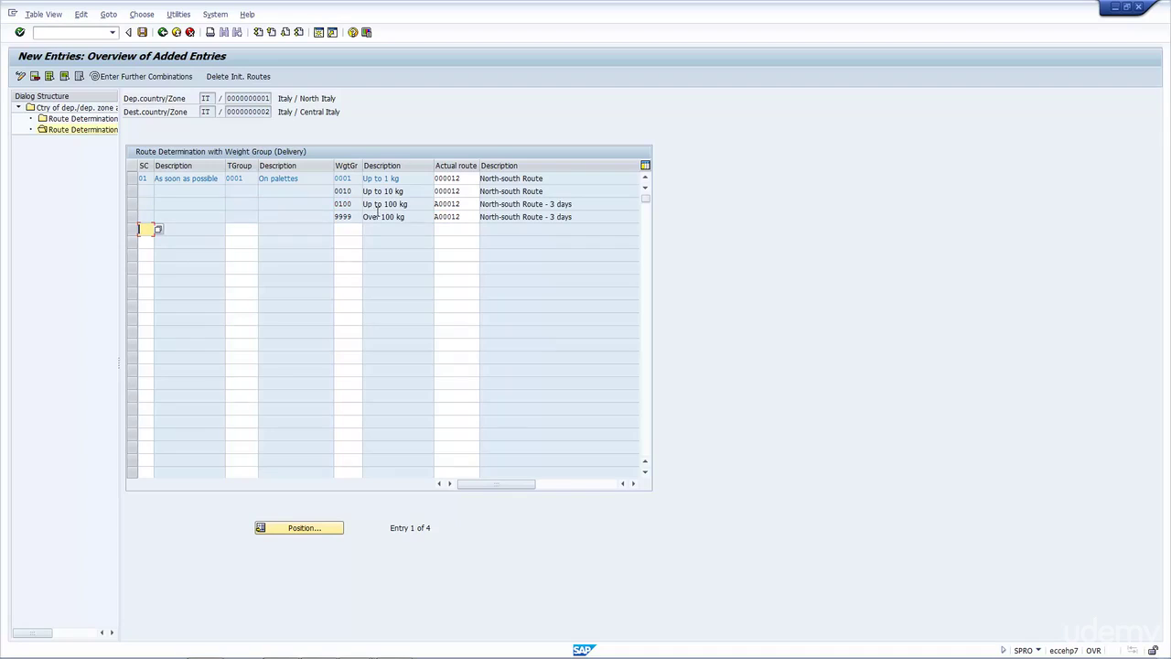
left_click(589, 204)
left_click(588, 216)
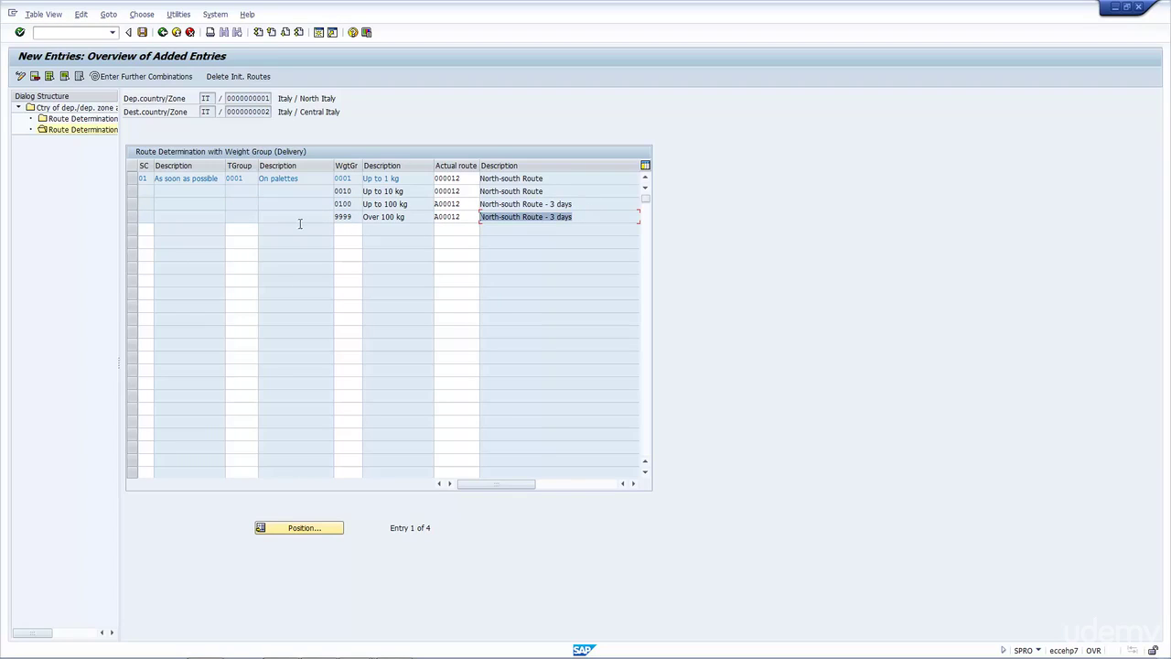
Step: Save the weight group route entries to the proposed customizing request and return to the Implementation Guide
left_click(143, 33)
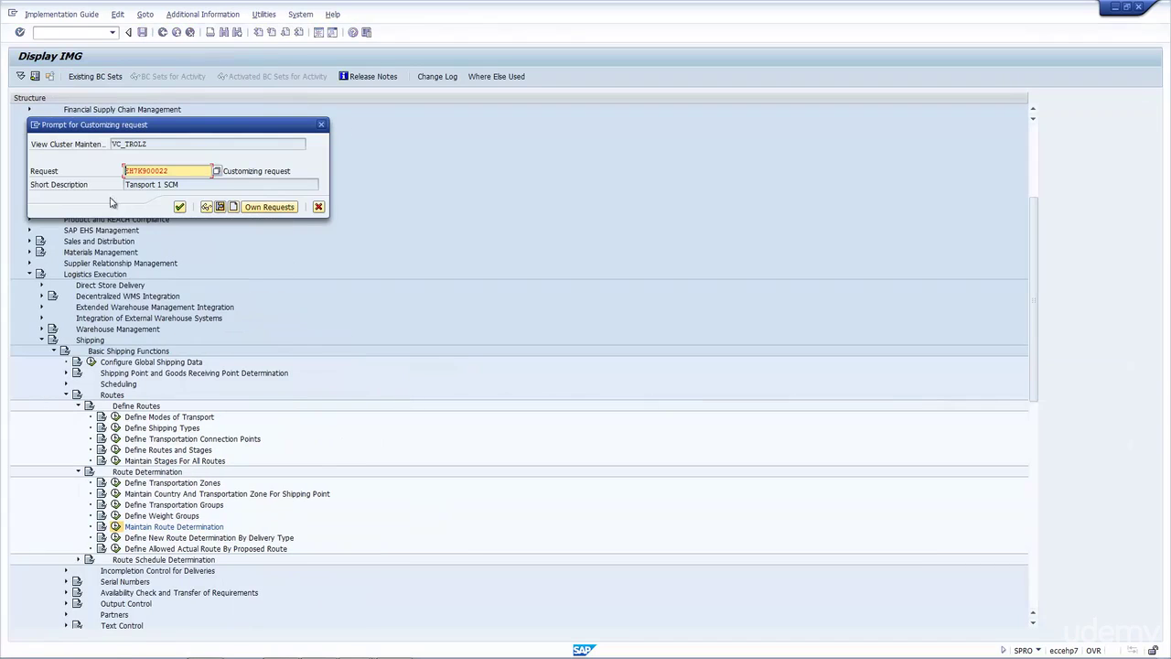
left_click(179, 207)
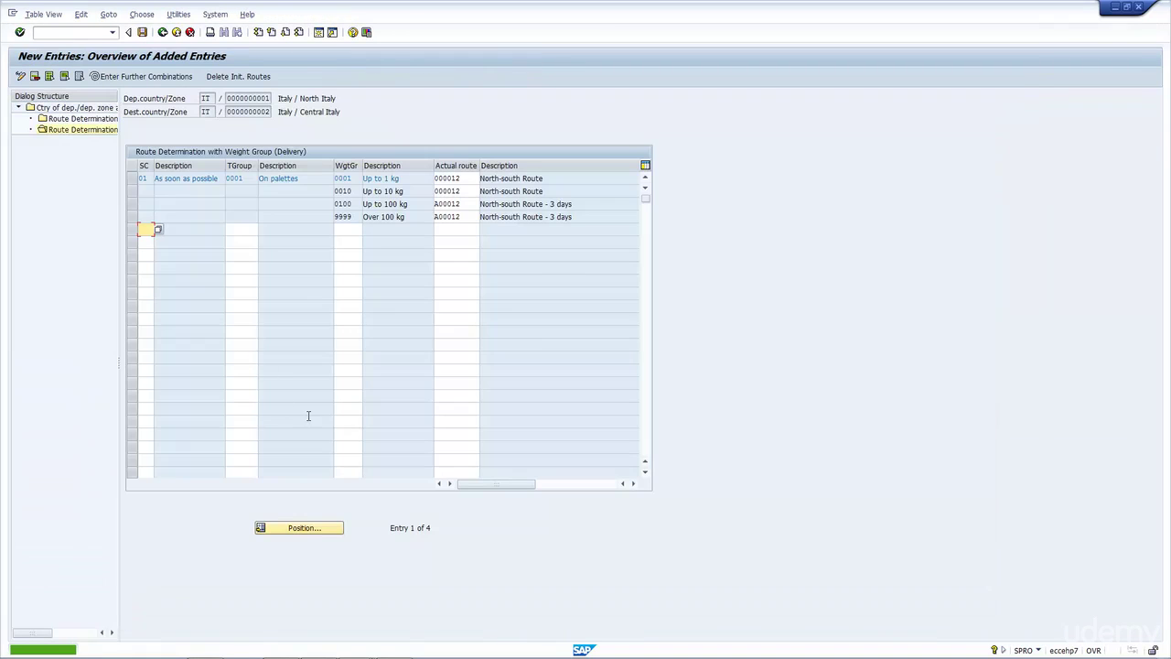
left_click(163, 32)
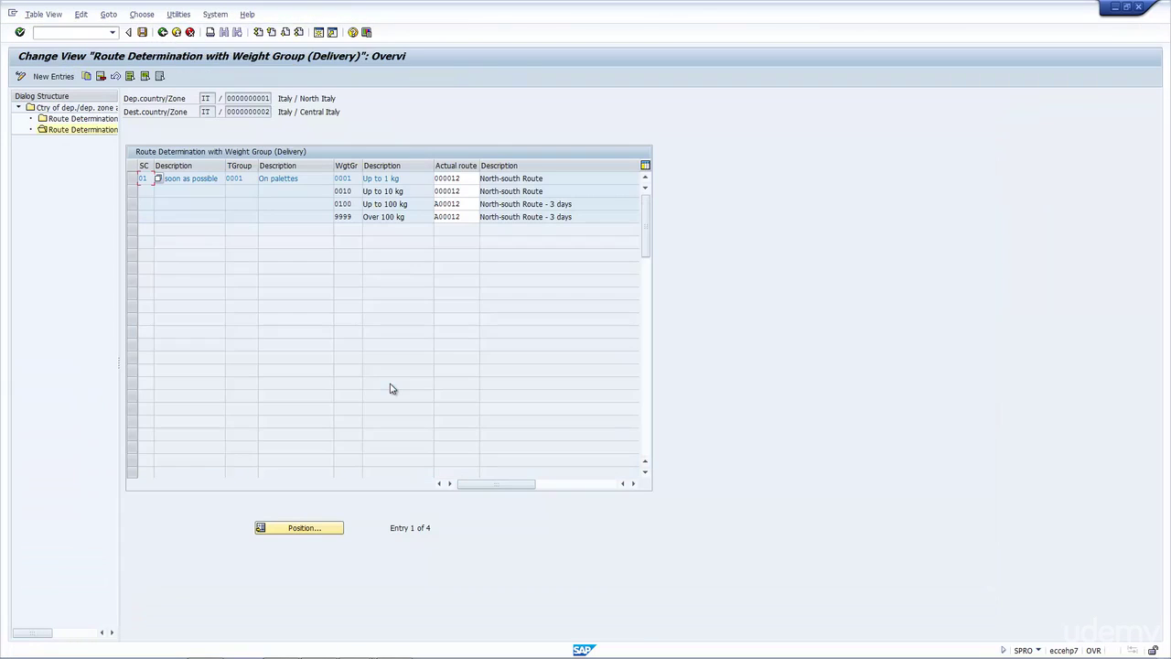
left_click(189, 32)
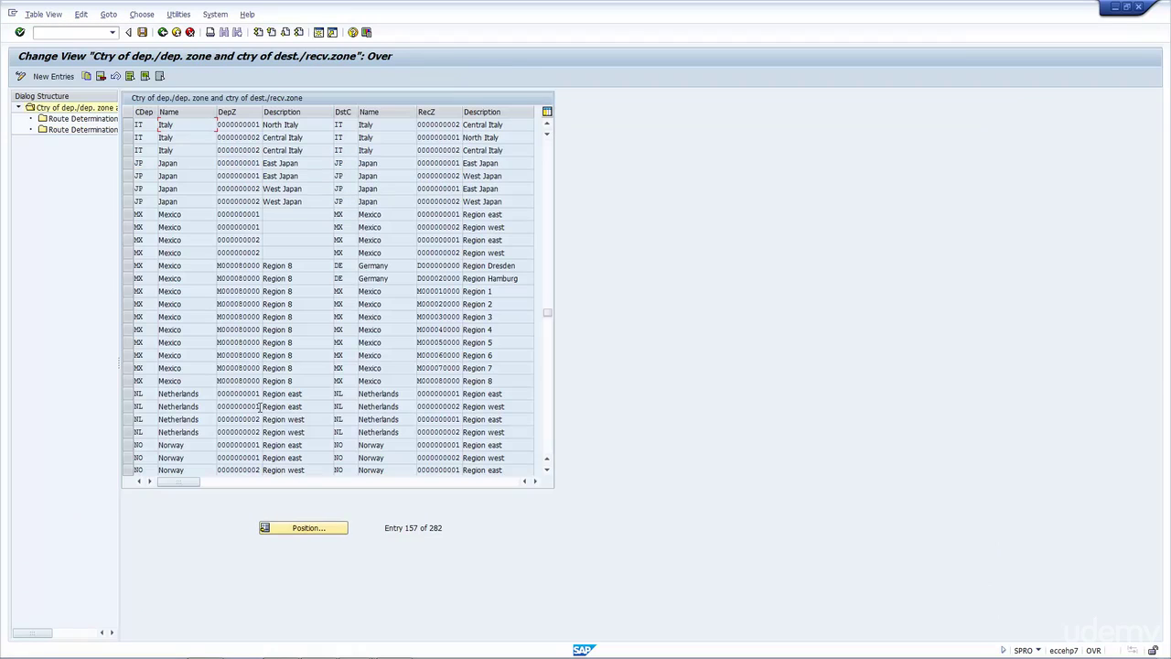
left_click(162, 32)
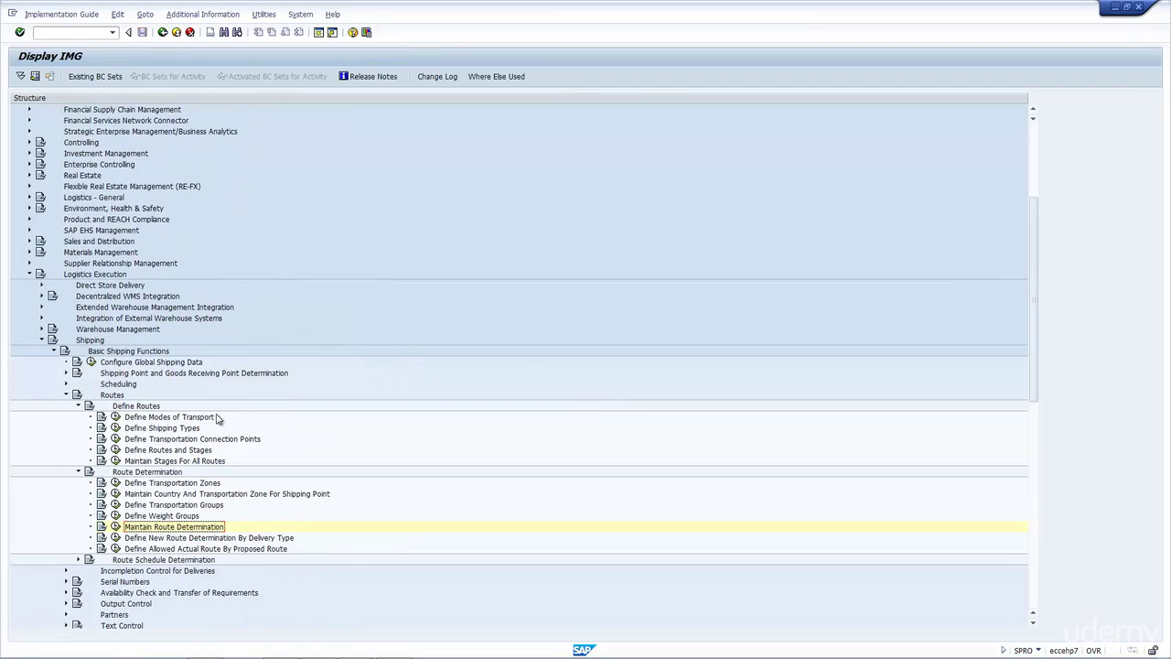
Step: Open Define New Route Determination By Delivery Type and narrow the Description column of the delivery types table
left_click(269, 539)
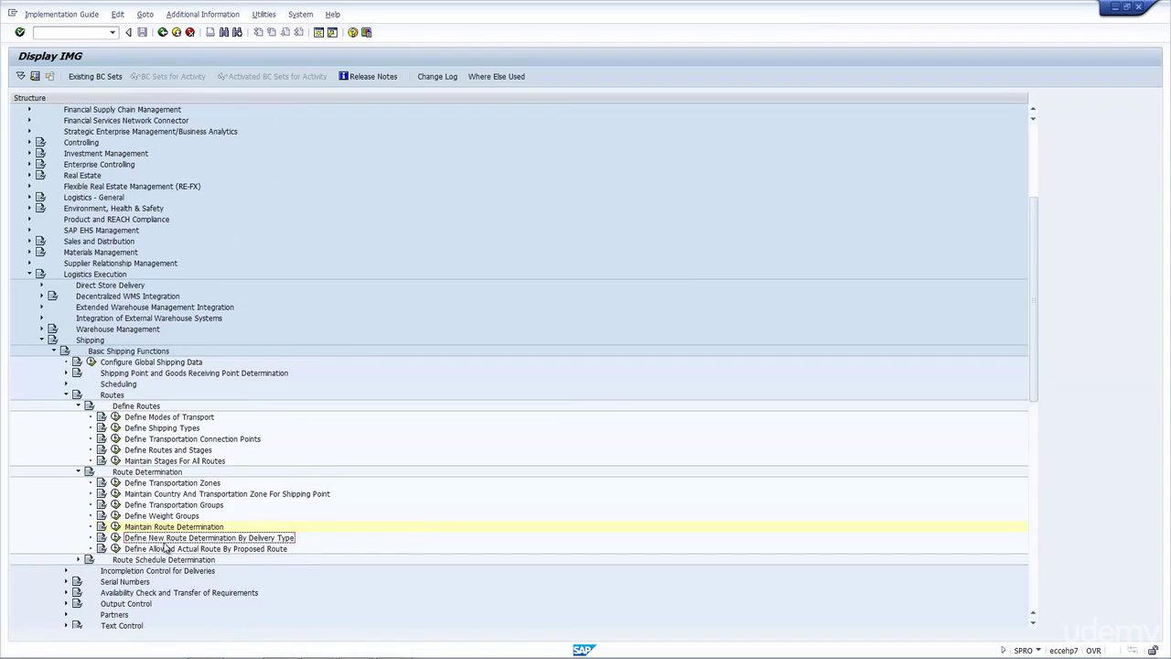
left_click(116, 544)
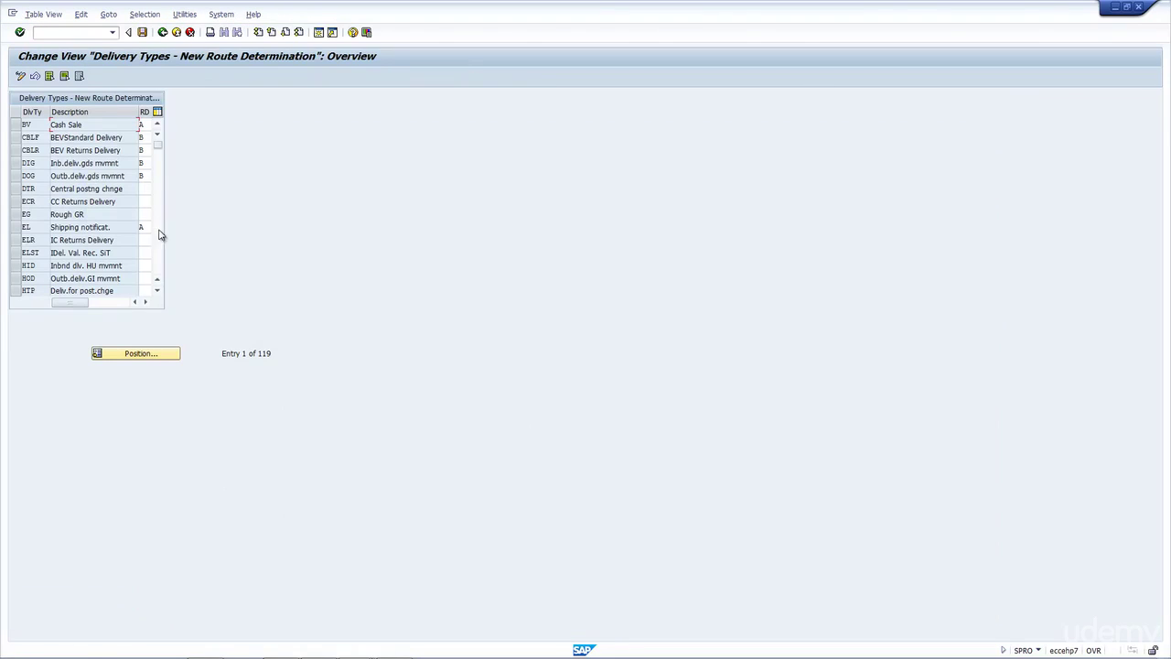
mouse_move(140, 115)
left_mouse_down()
mouse_move(103, 113)
mouse_move(129, 112)
left_mouse_up()
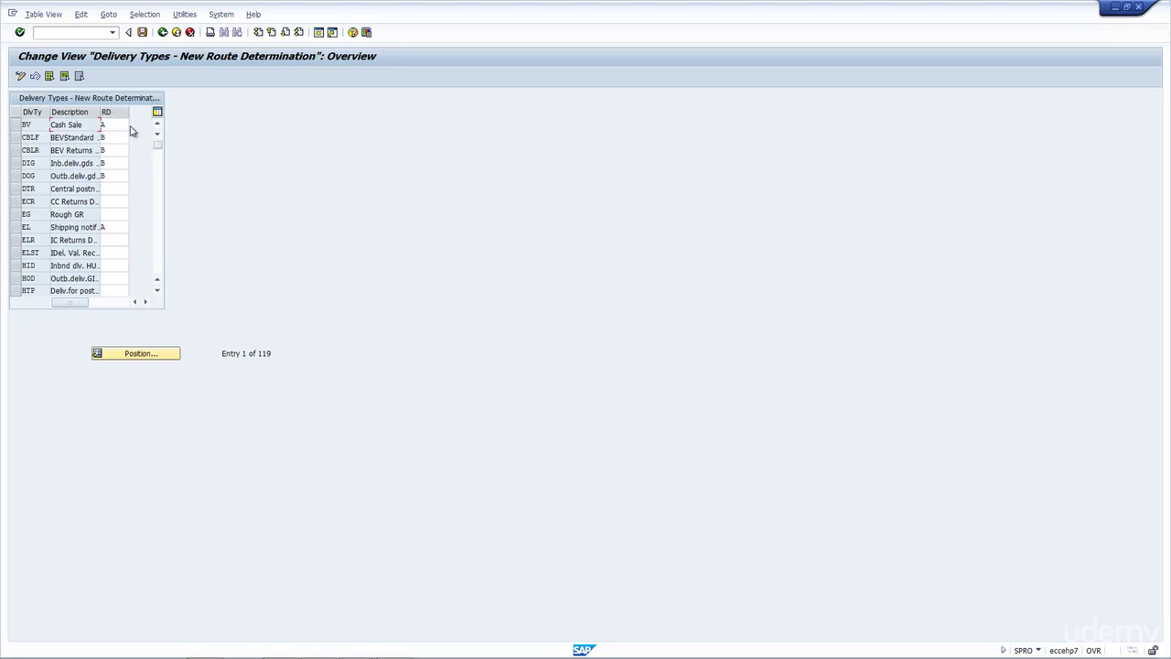
Step: Review the available new route determination options for delivery type BV (Cash Sale)
left_click(126, 125)
left_click(133, 126)
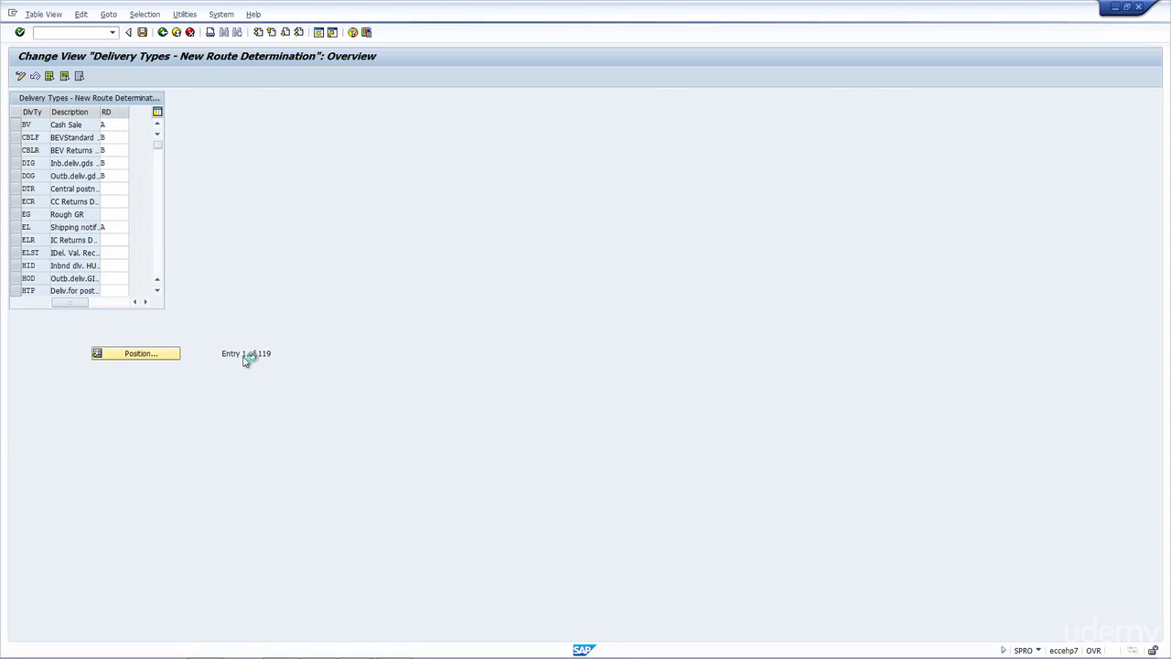
left_click(193, 148)
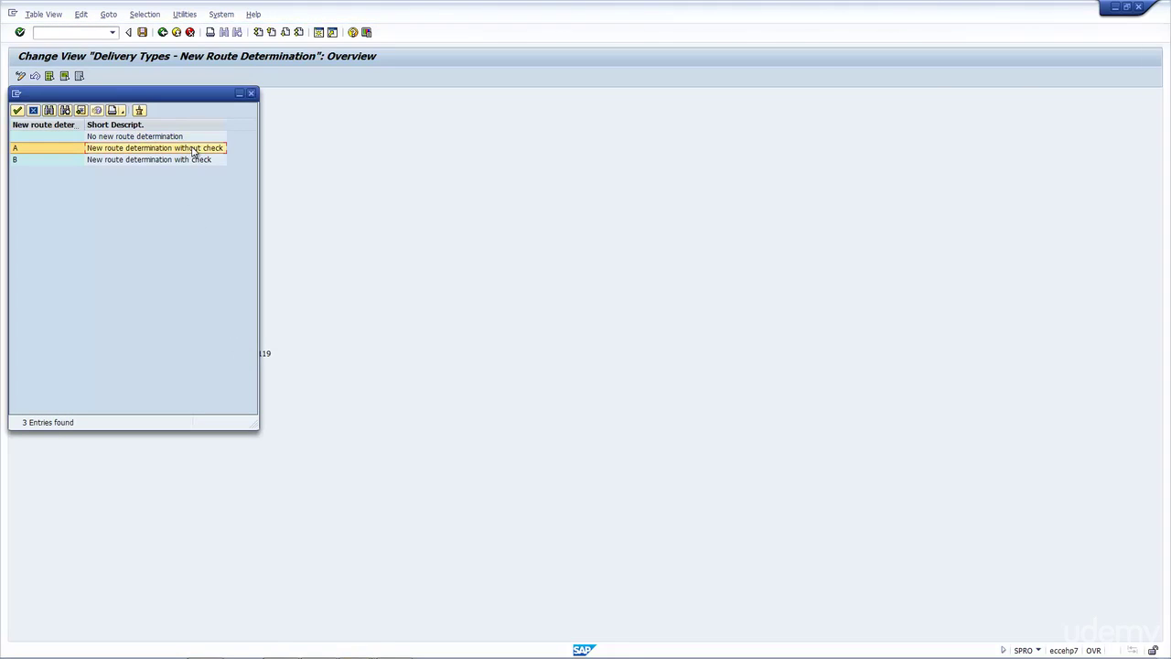
left_click(119, 137)
left_click(125, 151)
left_click(196, 161)
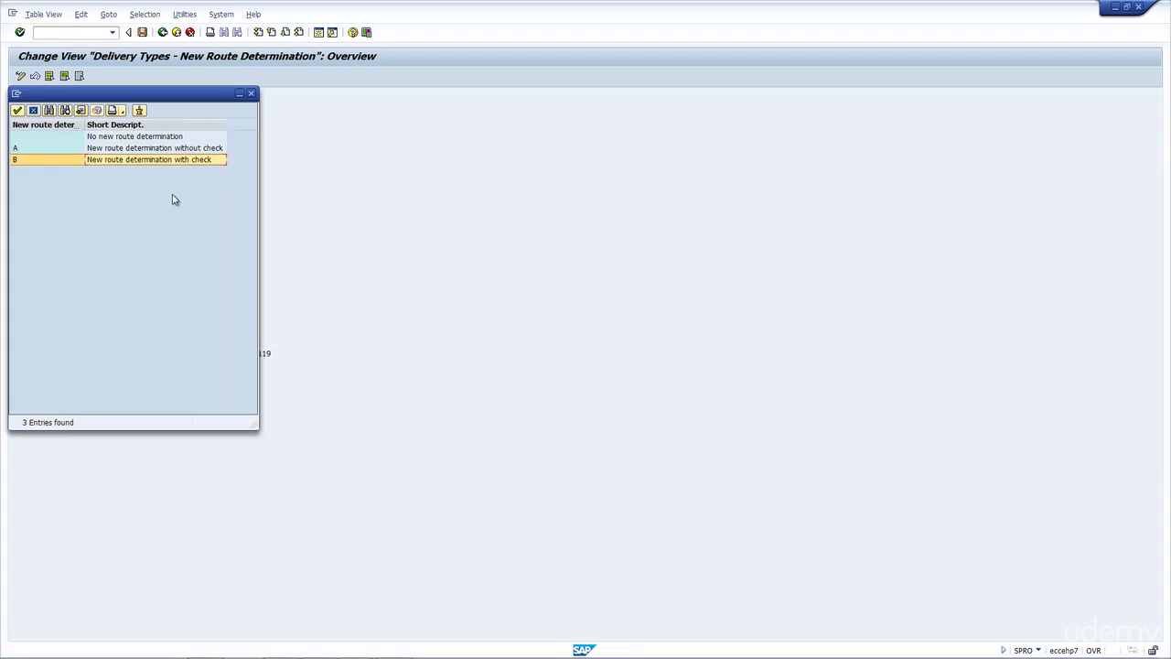
left_click(18, 110)
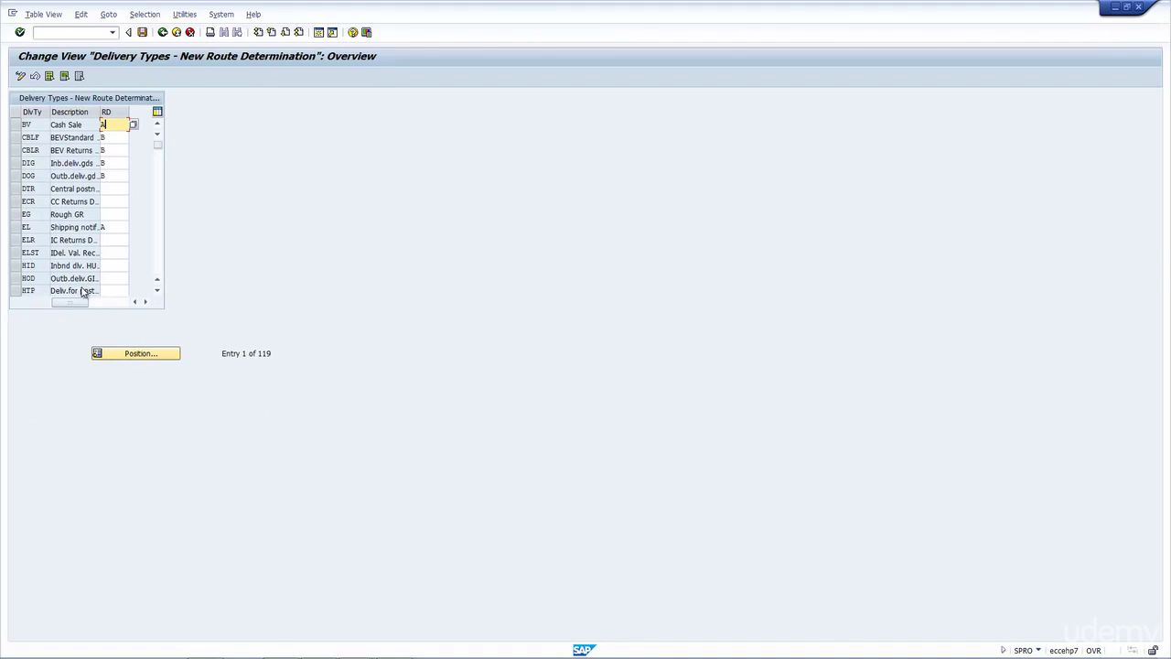
Step: Locate delivery type LF and choose option A, New route determination without check, for it
left_click(115, 356)
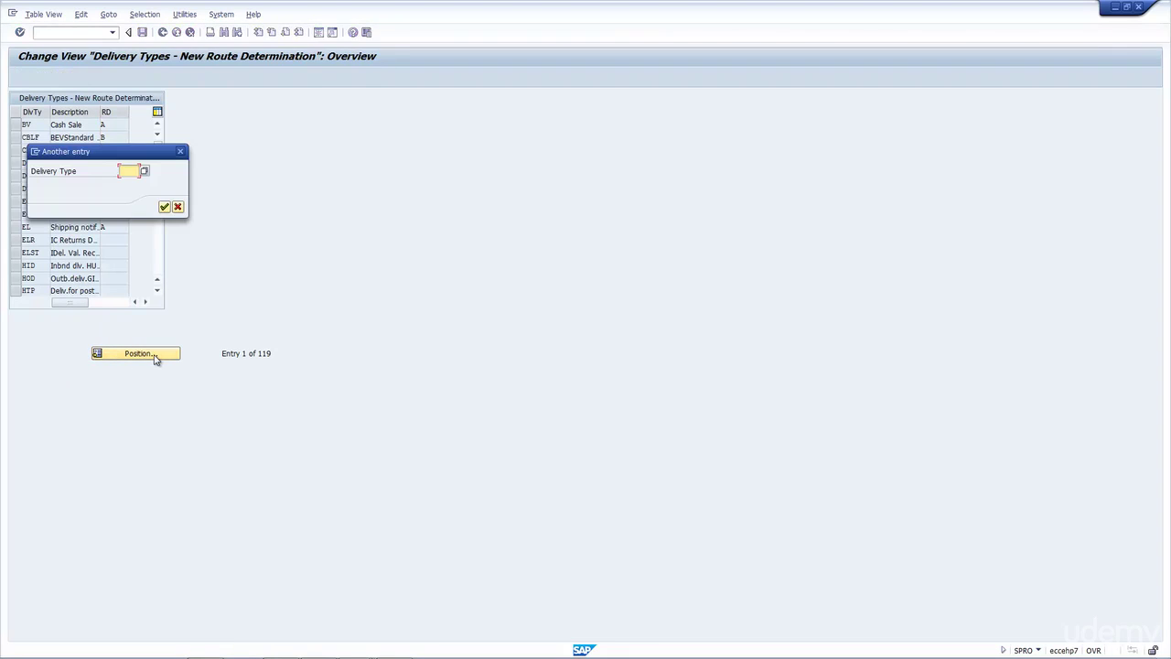
type("lf")
key("Return")
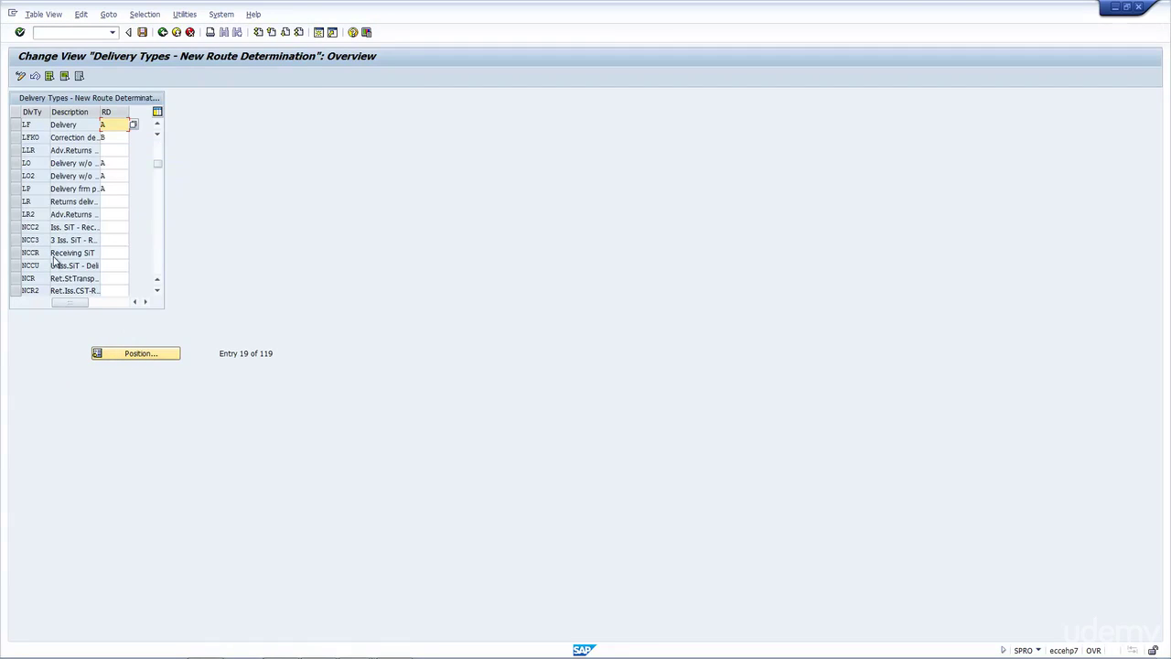
left_click(132, 125)
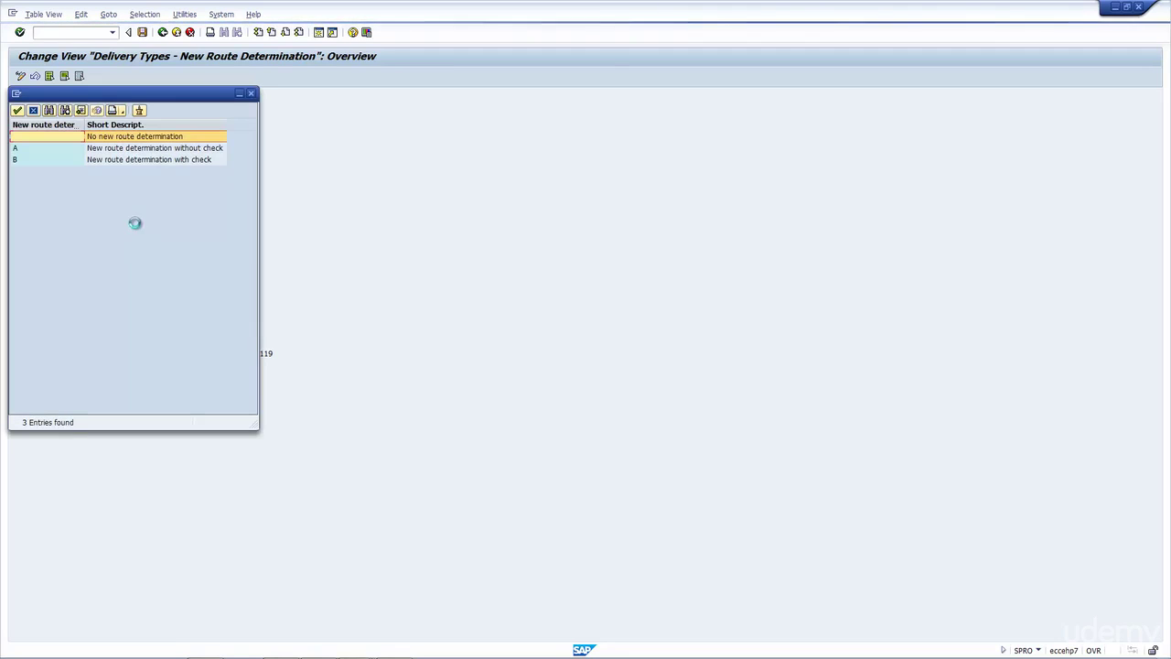
left_click(141, 148)
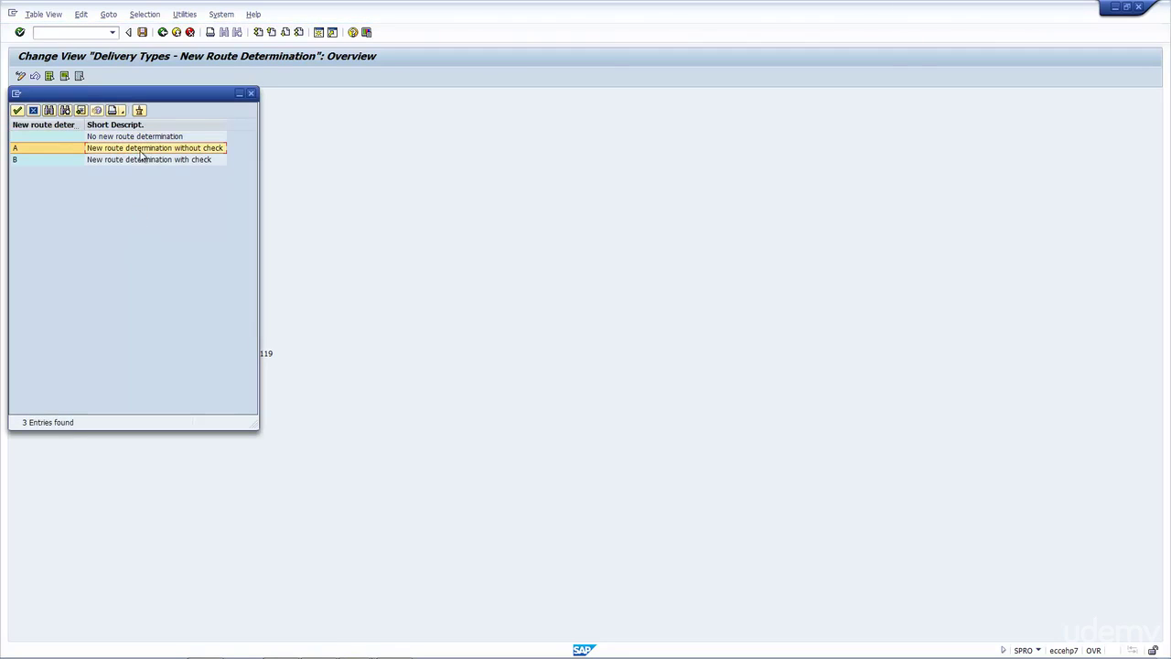
left_click(17, 109)
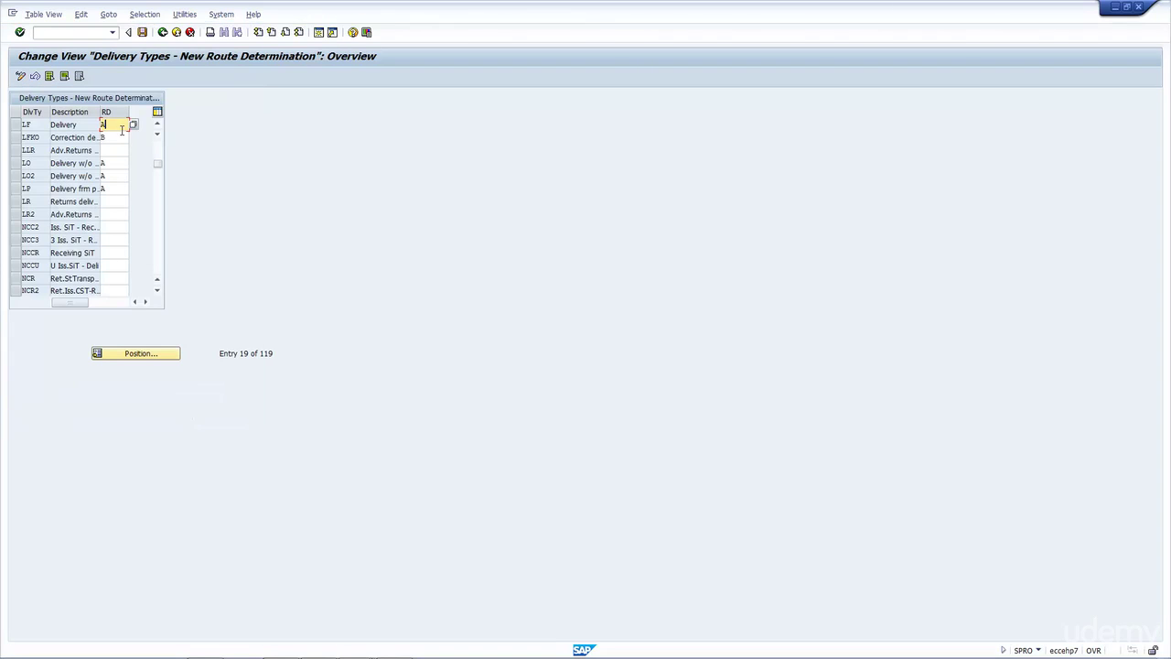
Step: Return to the Implementation Guide, view Define Allowed Actual Route By Proposed Route, and leave it without adding entries
left_click(162, 32)
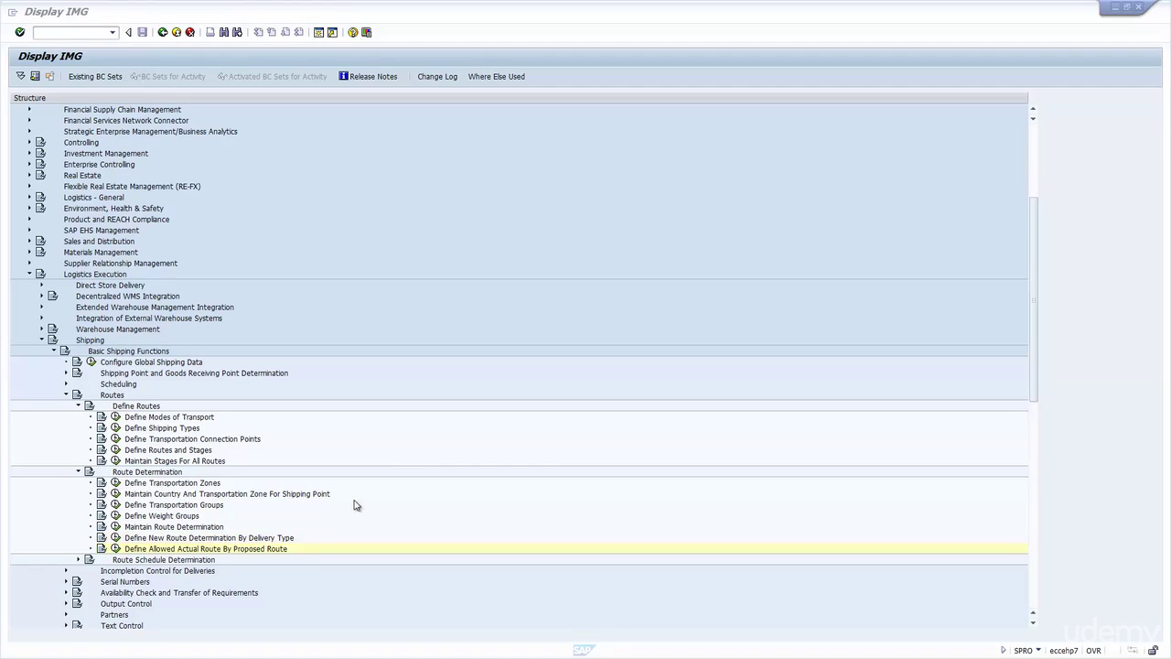
left_click(114, 550)
left_click(115, 549)
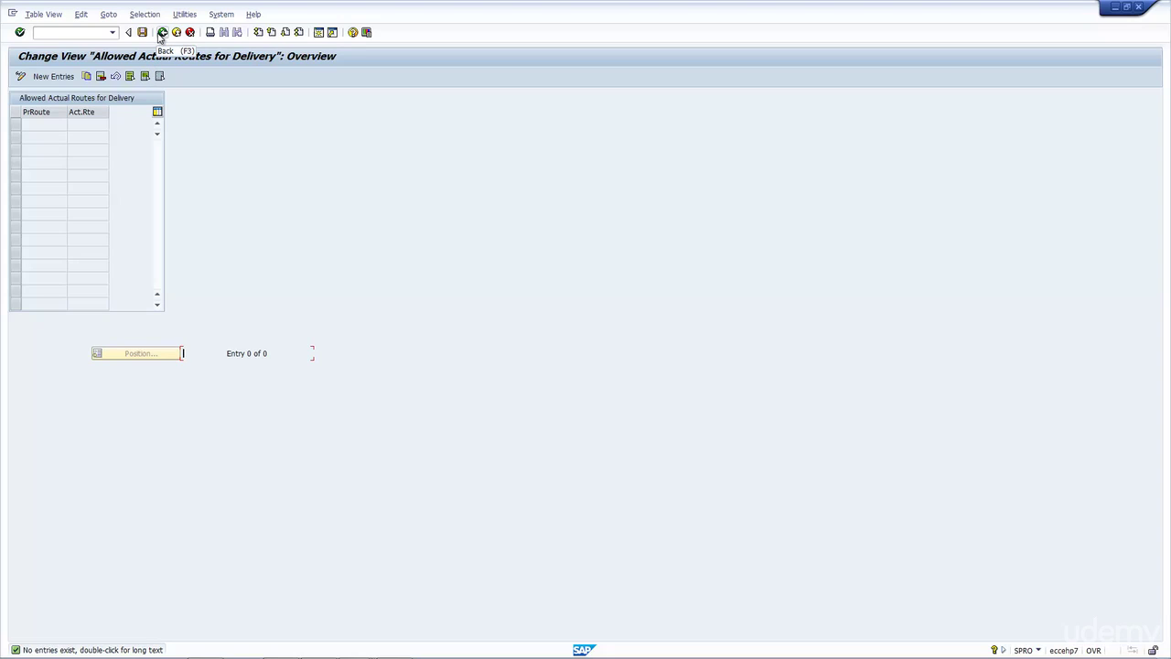
left_click(162, 33)
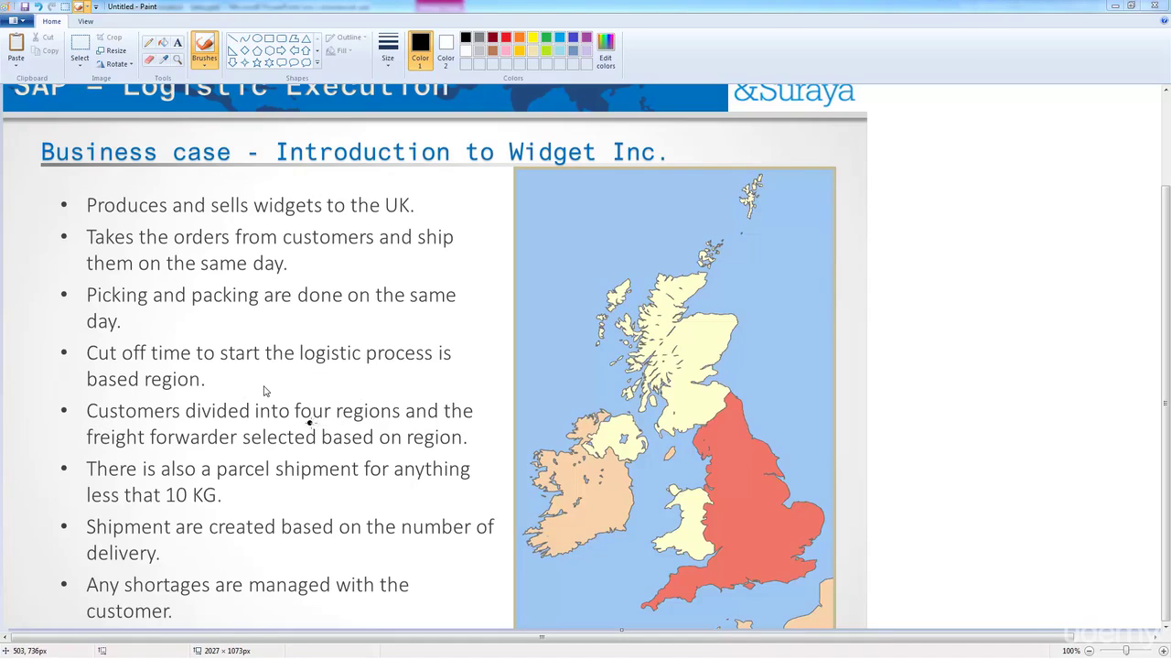
Step: In Paint, underline "four regions" and "freight forwarder selected based on region" on the Widget Inc. business case slide
left_click_drag(299, 421, 372, 416)
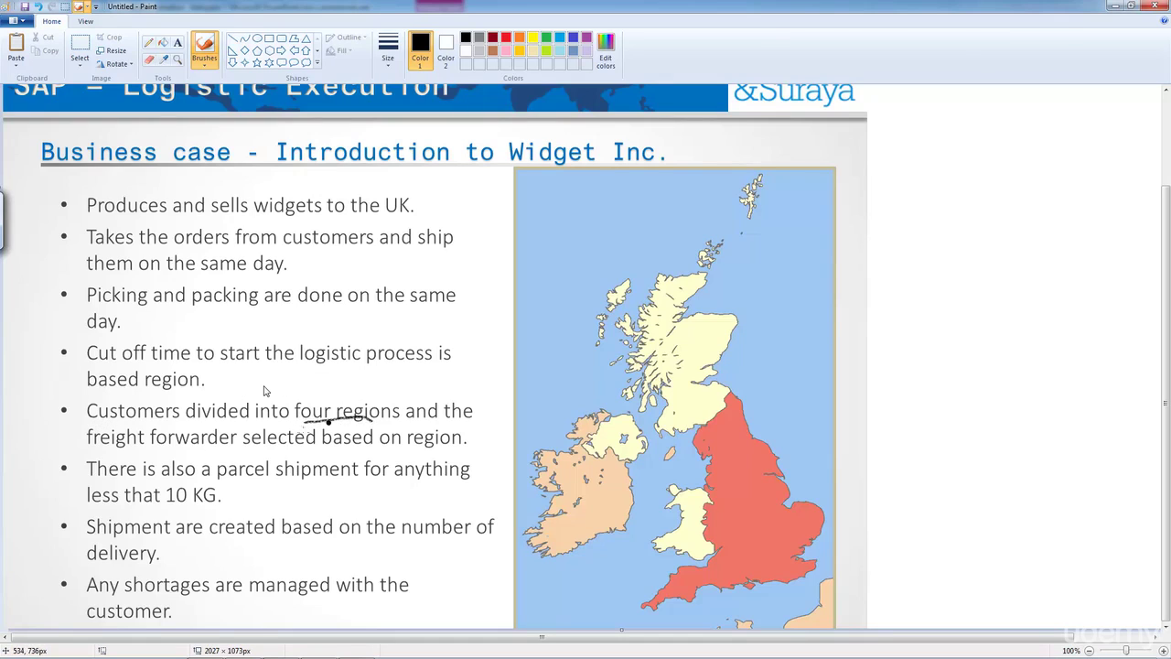
left_click_drag(99, 450, 462, 442)
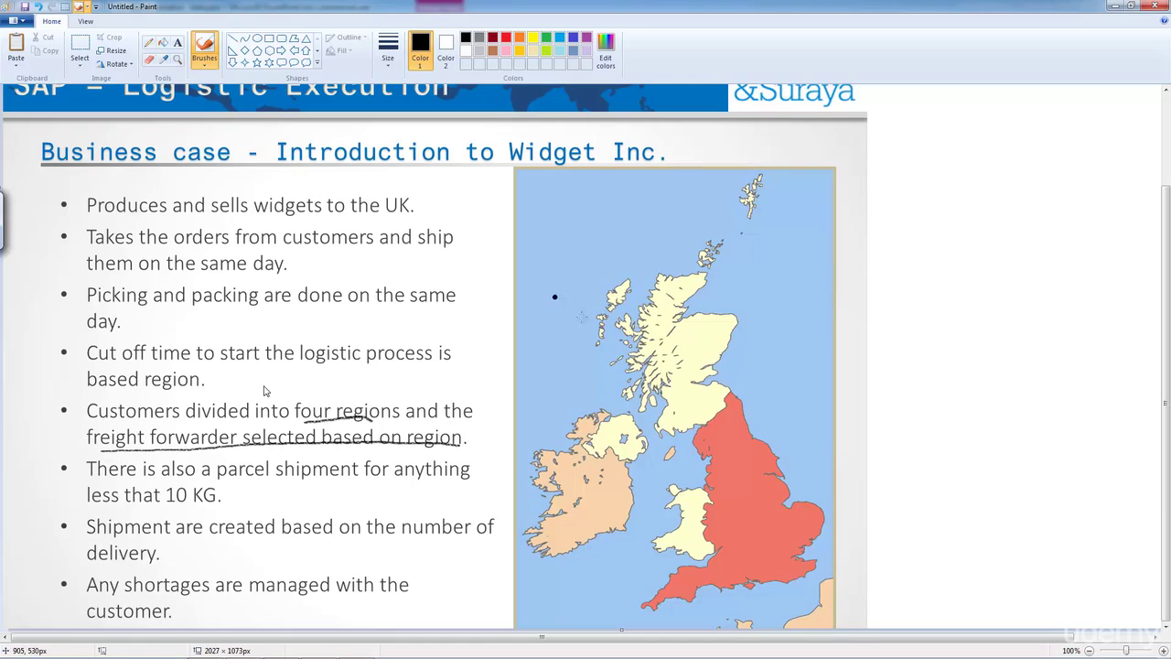
Step: Draw three dividing lines across England on the map and handwrite the region labels North, Midland, Central and South
left_click_drag(760, 411, 683, 463)
mouse_move(720, 400)
left_mouse_down()
mouse_move(779, 357)
mouse_move(849, 334)
left_mouse_up()
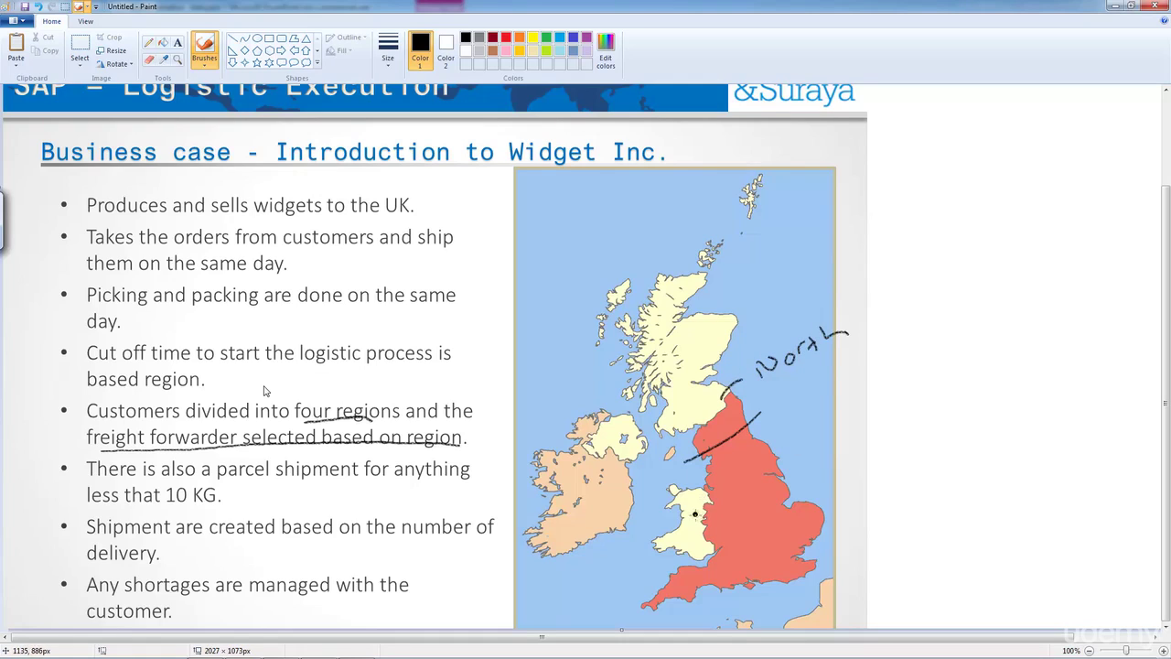
mouse_move(708, 552)
left_mouse_down()
mouse_move(823, 499)
mouse_move(893, 558)
mouse_move(910, 555)
mouse_move(917, 568)
mouse_move(977, 557)
left_mouse_up()
left_click_drag(977, 550, 1007, 549)
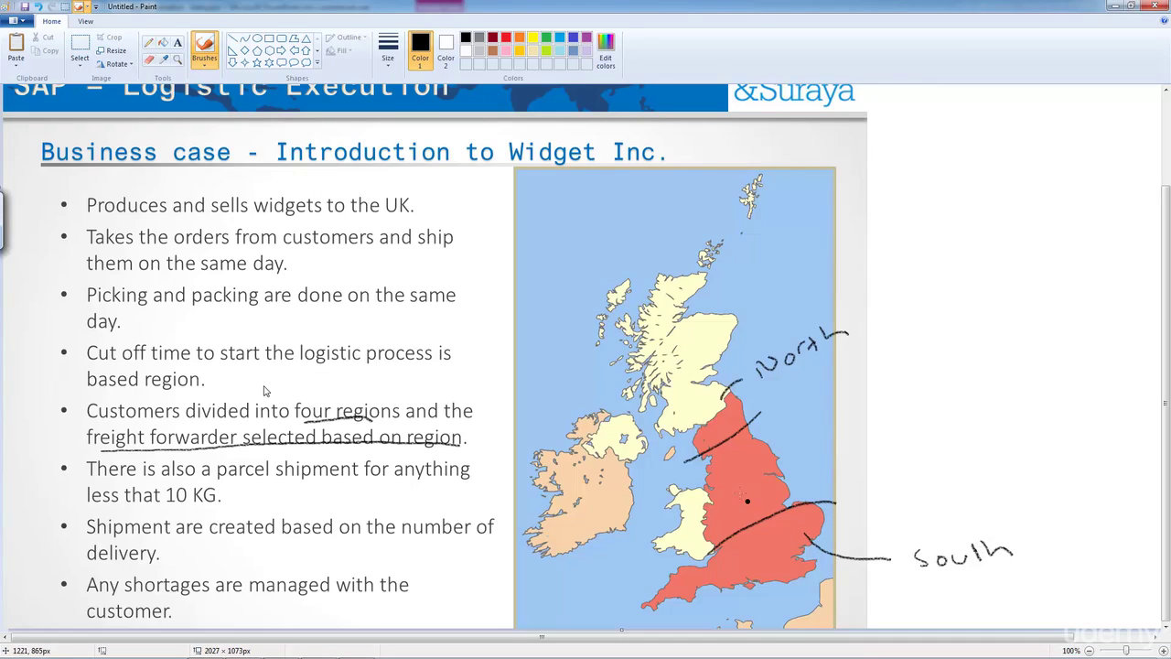
mouse_move(702, 503)
left_mouse_down()
mouse_move(809, 461)
mouse_move(820, 474)
mouse_move(865, 472)
mouse_move(906, 446)
mouse_move(970, 446)
left_mouse_up()
mouse_move(758, 454)
left_mouse_down()
mouse_move(793, 426)
mouse_move(830, 424)
mouse_move(856, 397)
mouse_move(901, 390)
mouse_move(907, 364)
left_mouse_up()
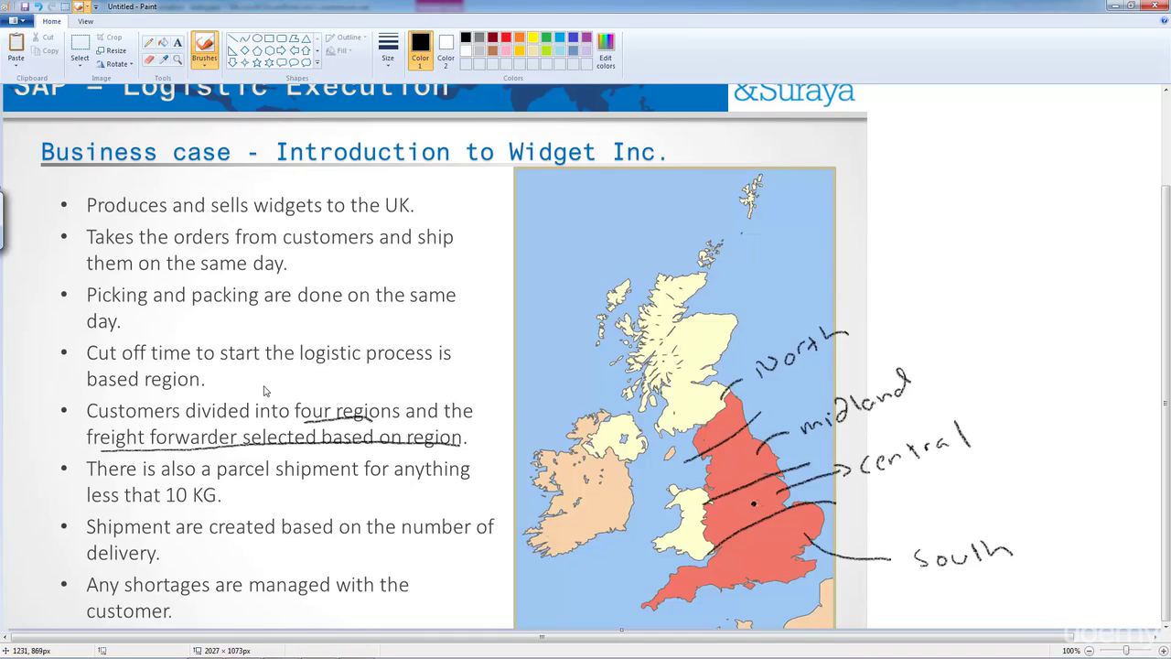
Step: Mark a spot in the central region and handwrite the durations: North 2 days, Midland 1 day, Central 1 day and South 1 day
left_click_drag(749, 507, 751, 503)
mouse_move(868, 324)
left_mouse_down()
mouse_move(946, 316)
mouse_move(948, 278)
mouse_move(1000, 321)
left_mouse_up()
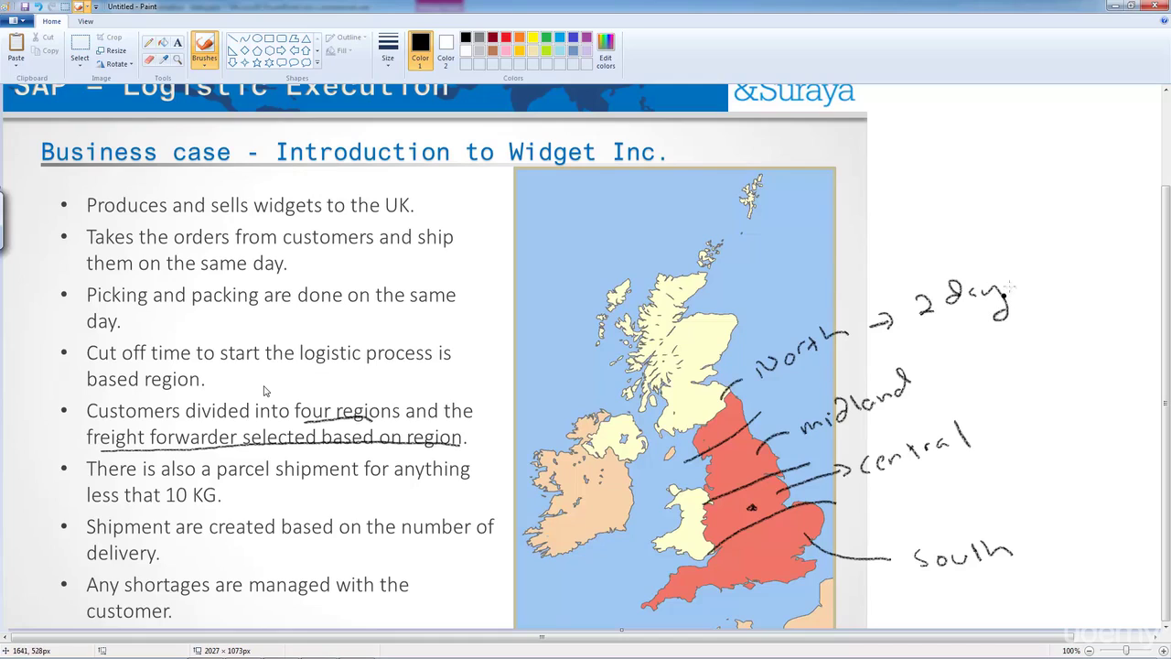
left_click_drag(1015, 280, 1013, 302)
left_click_drag(943, 363, 941, 379)
mouse_move(972, 364)
left_mouse_down()
mouse_move(977, 354)
mouse_move(1014, 384)
mouse_move(1012, 437)
mouse_move(1045, 408)
mouse_move(1074, 446)
left_mouse_up()
left_click(1041, 544)
left_click(1042, 535)
mouse_move(1061, 518)
left_mouse_down()
mouse_move(1057, 546)
mouse_move(1101, 536)
mouse_move(1120, 560)
left_mouse_up()
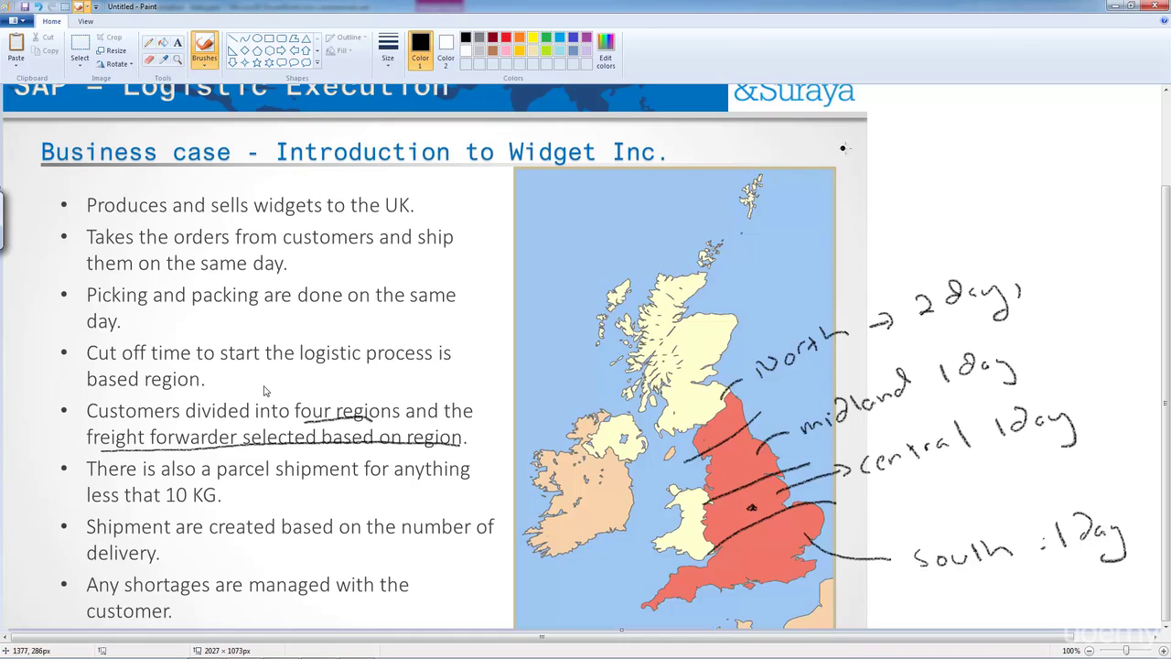
Step: Handwrite "4-Routes" above the map notes and label North as Route1, Midland as Route2, Central as Route3 and South as Route4
mouse_move(884, 132)
left_mouse_down()
mouse_move(895, 149)
mouse_move(992, 136)
mouse_move(988, 152)
mouse_move(998, 141)
mouse_move(1010, 149)
left_mouse_up()
left_click_drag(1030, 133, 1031, 148)
mouse_move(1037, 267)
left_mouse_down()
mouse_move(1038, 284)
mouse_move(1091, 278)
left_mouse_up()
mouse_move(1083, 266)
left_mouse_down()
mouse_move(1123, 271)
mouse_move(1126, 247)
mouse_move(1122, 278)
mouse_move(1136, 271)
left_mouse_up()
left_click(1051, 369)
mouse_move(1050, 340)
left_mouse_down()
mouse_move(1051, 366)
mouse_move(1105, 346)
mouse_move(1107, 357)
left_mouse_up()
left_click_drag(1100, 340, 1155, 350)
mouse_move(937, 474)
left_mouse_down()
mouse_move(937, 494)
mouse_move(957, 483)
mouse_move(984, 490)
left_mouse_up()
mouse_move(979, 479)
left_mouse_down()
mouse_move(1025, 472)
mouse_move(1021, 489)
left_mouse_up()
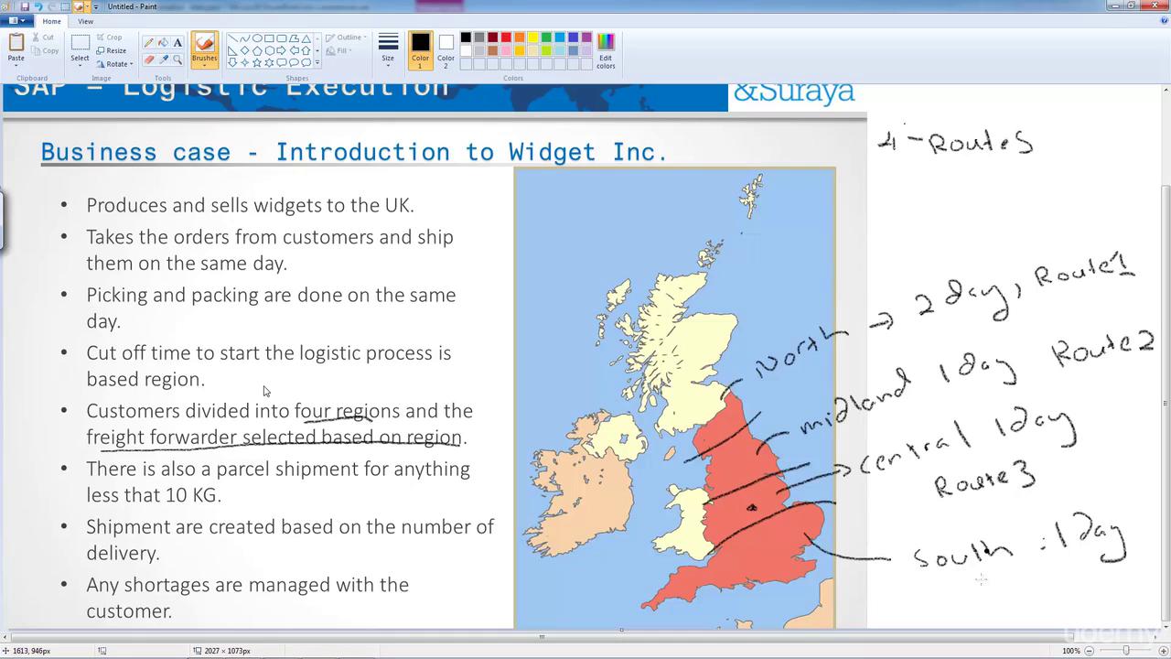
mouse_move(970, 584)
left_mouse_down()
mouse_move(972, 606)
mouse_move(988, 604)
left_mouse_up()
mouse_move(1005, 587)
left_mouse_down()
mouse_move(1034, 602)
mouse_move(1048, 584)
left_mouse_up()
left_click_drag(1048, 582, 1085, 600)
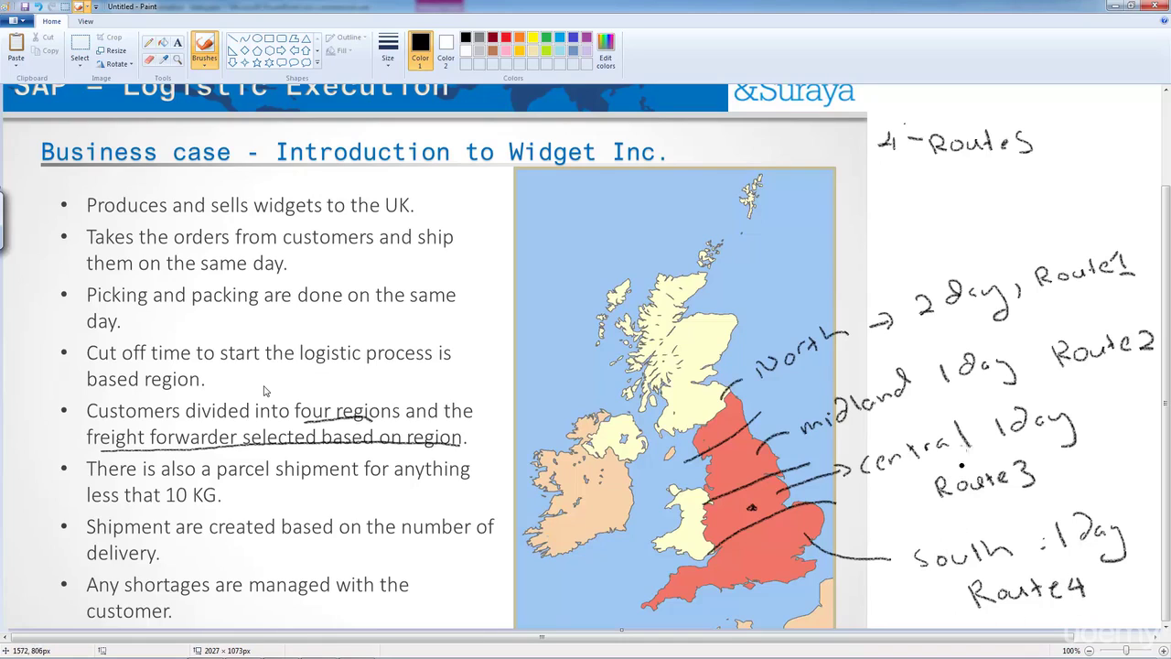
Step: Underline the handwritten notes for Route1, Route2, Route3 and Route4 beside the map
left_click_drag(926, 332, 1100, 298)
left_click_drag(972, 401, 1117, 382)
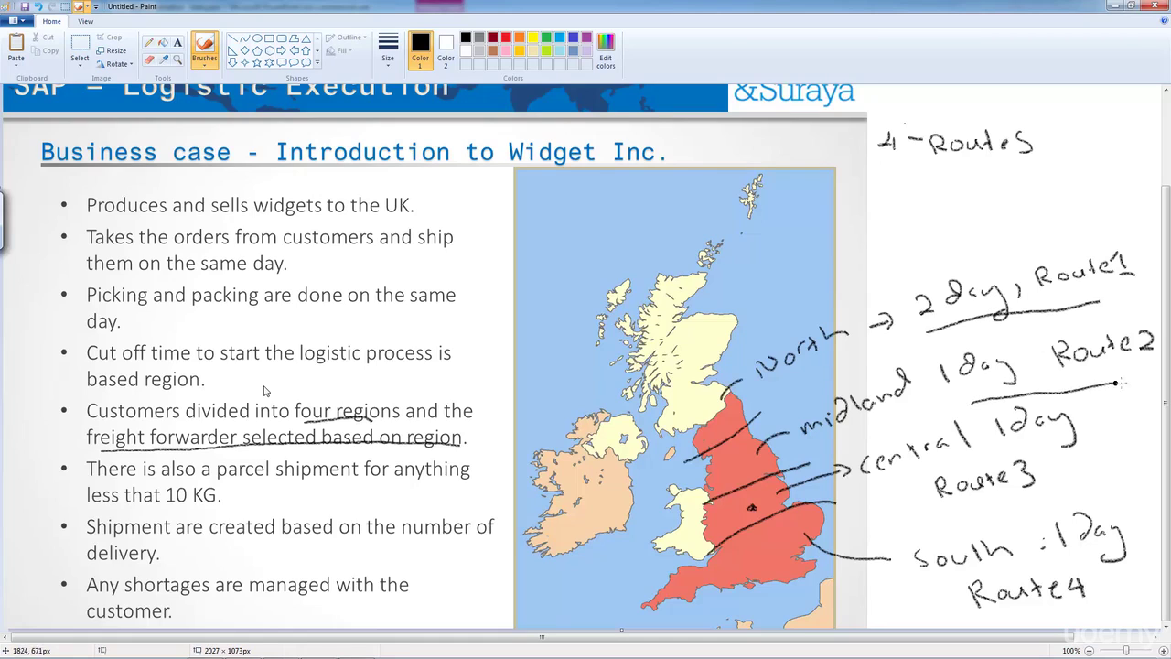
left_click_drag(952, 509, 1028, 501)
left_click_drag(982, 611, 1061, 614)
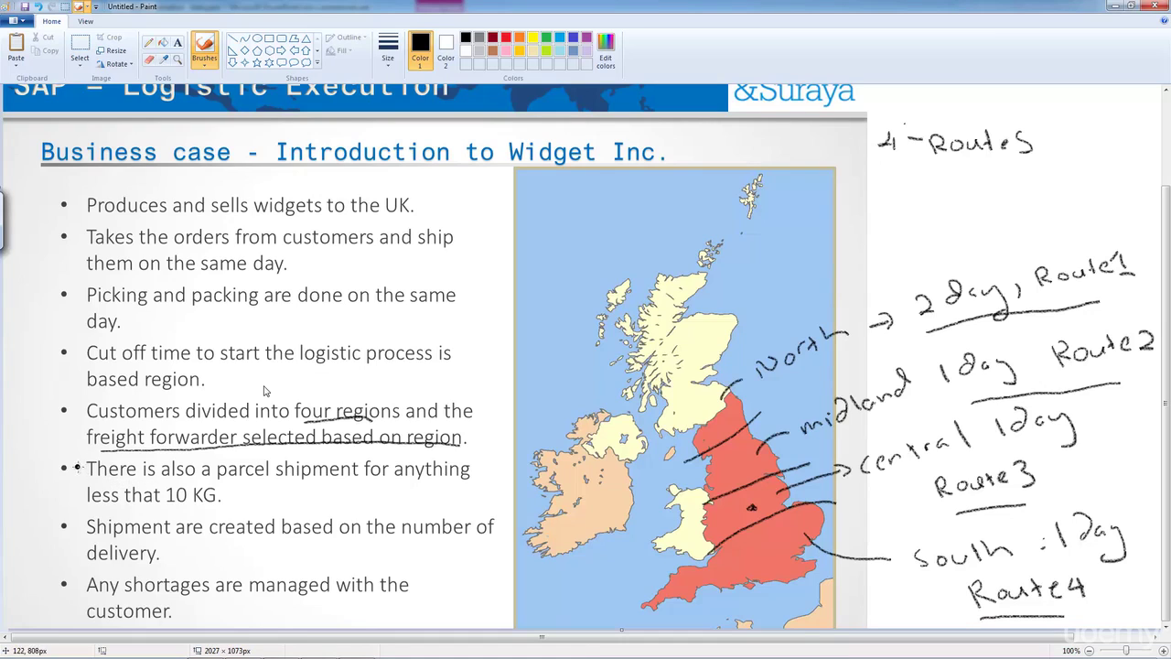
Step: Bracket the parcel shipment bullet on the slide and underline "parcel shipment" and "10 KG" in it
left_click_drag(81, 461, 88, 503)
left_click_drag(218, 483, 326, 483)
left_click_drag(166, 508, 218, 509)
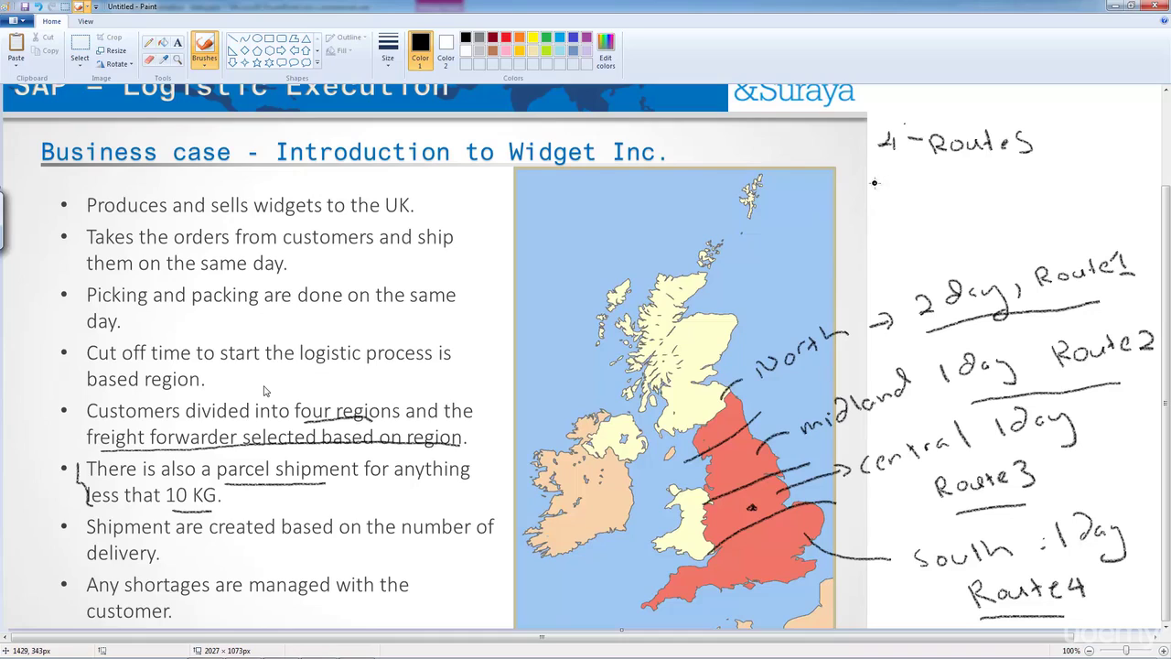
Step: Handwrite ">10kg = parcel1" and "total = 5 Routes" below the 4-Routes note, underlining parcel1 and the total
mouse_move(870, 183)
left_mouse_down()
mouse_move(874, 194)
mouse_move(929, 193)
mouse_move(932, 216)
mouse_move(971, 195)
mouse_move(1007, 203)
mouse_move(1061, 183)
mouse_move(1089, 205)
left_mouse_up()
left_click_drag(865, 175, 875, 187)
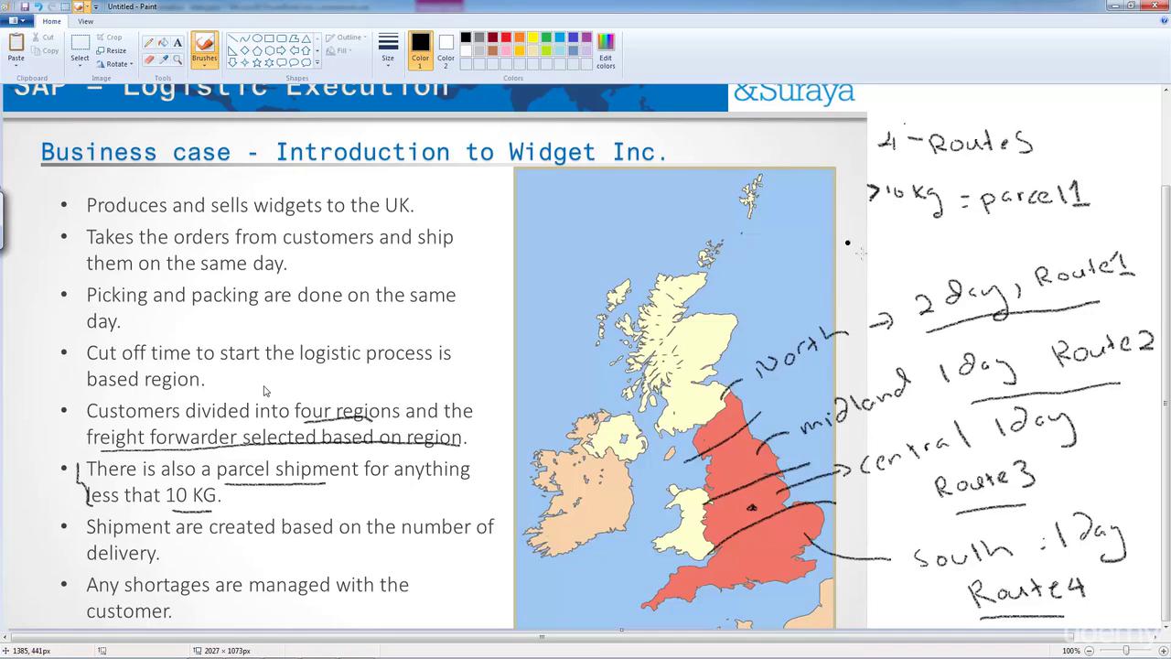
left_click_drag(984, 226, 1087, 224)
mouse_move(778, 258)
left_mouse_down()
mouse_move(775, 271)
mouse_move(833, 248)
mouse_move(863, 254)
mouse_move(862, 265)
mouse_move(902, 245)
mouse_move(898, 267)
mouse_move(918, 252)
mouse_move(977, 256)
left_mouse_up()
left_click_drag(774, 301, 944, 269)
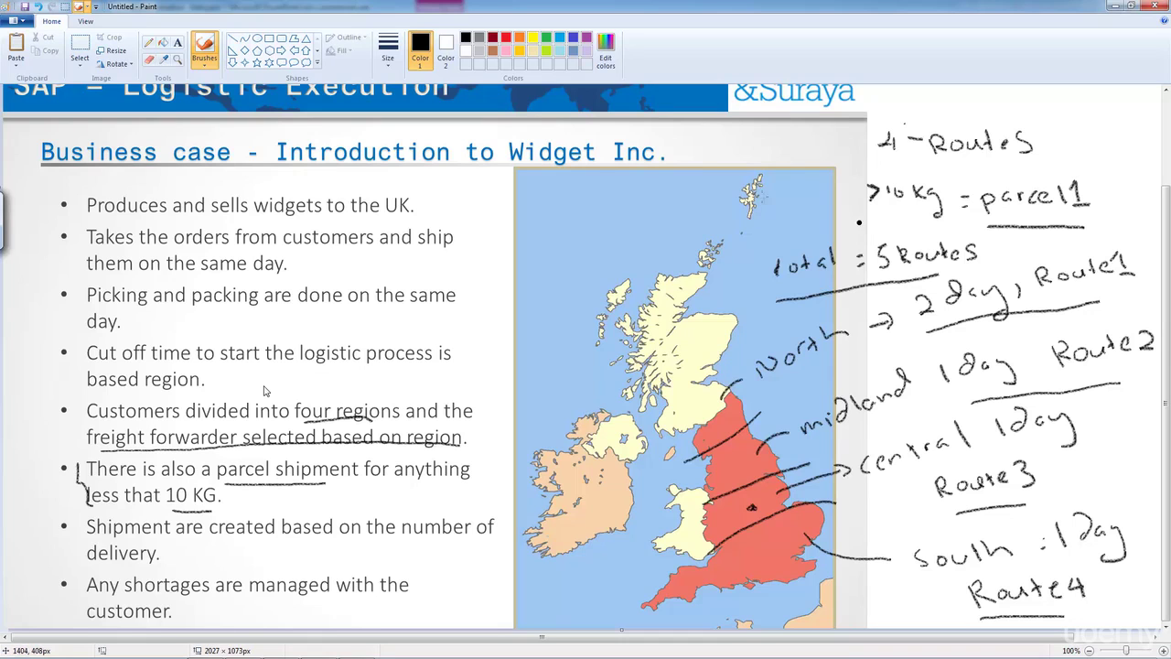
key("F10")
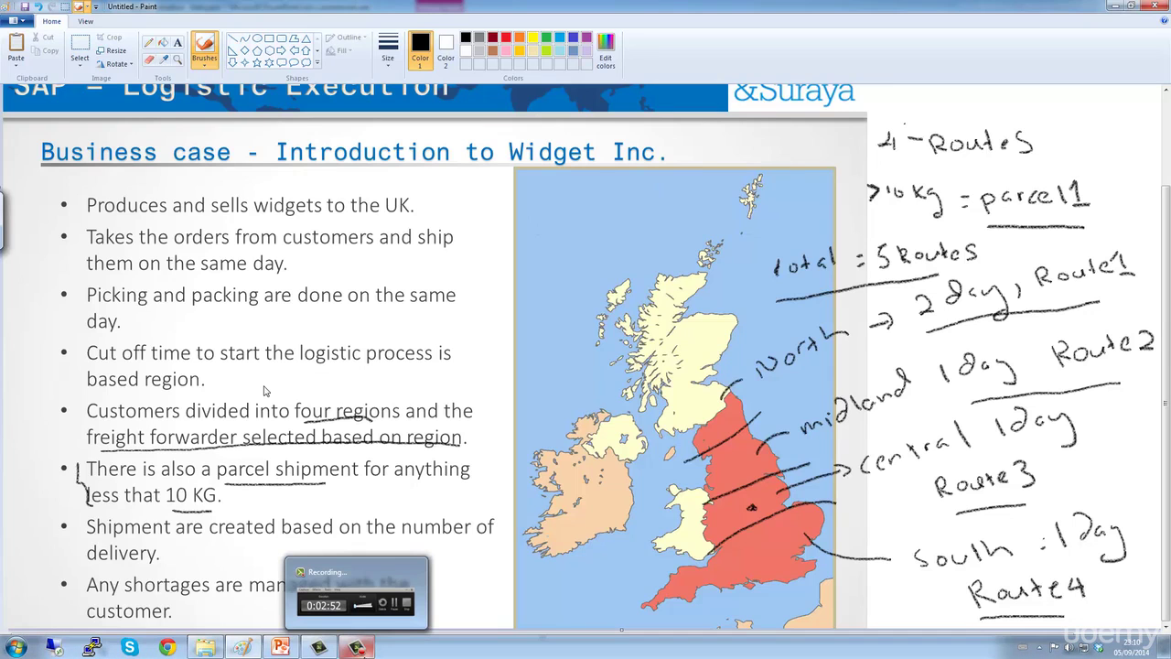